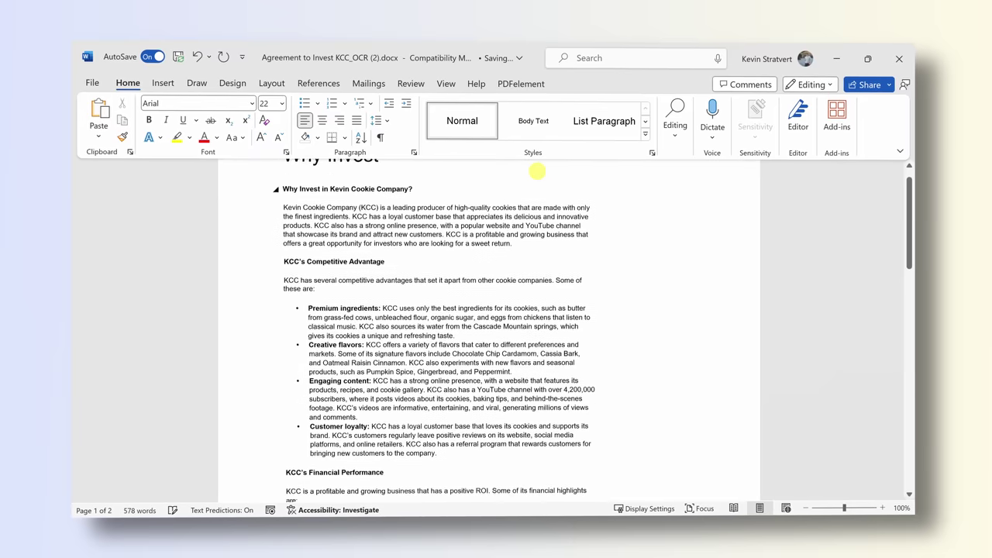
# Ask the AI assistant for a three-sentence conclusion on why investing in Kevin Cookie Company is worthwhile.
pyautogui.scroll(-3, 538, 169)
pyautogui.scroll(-4, 538, 169)
pyautogui.scroll(-2, 538, 169)
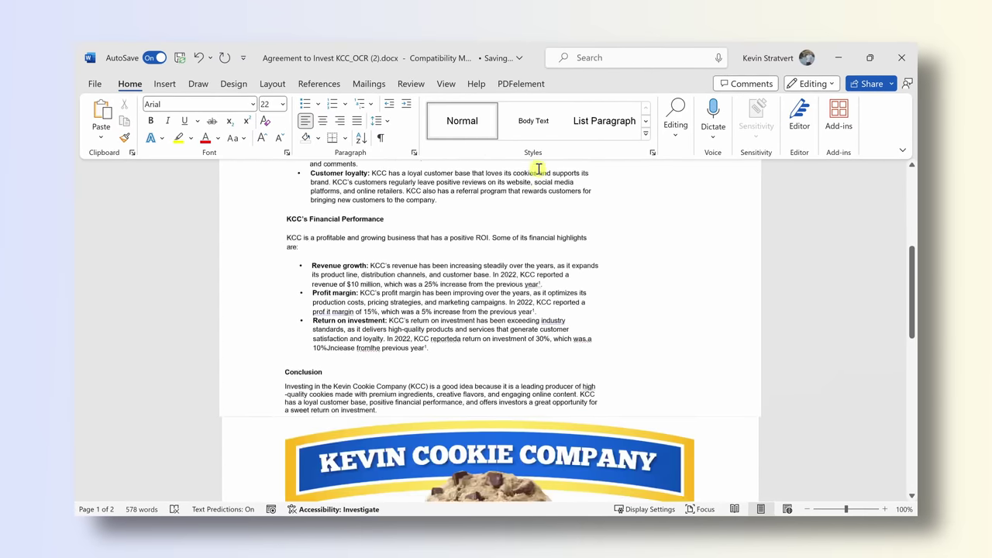
pyautogui.scroll(-1, 538, 169)
pyautogui.write('Can you write a conclusion that is no longer than 3 sentences about why investing in the kevin cookie company is a good idea')
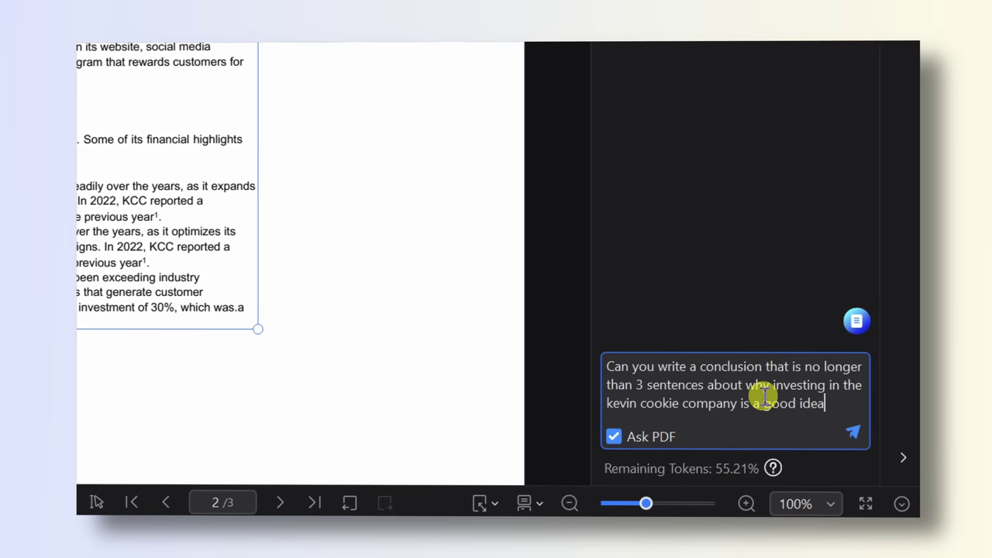
pyautogui.click(853, 432)
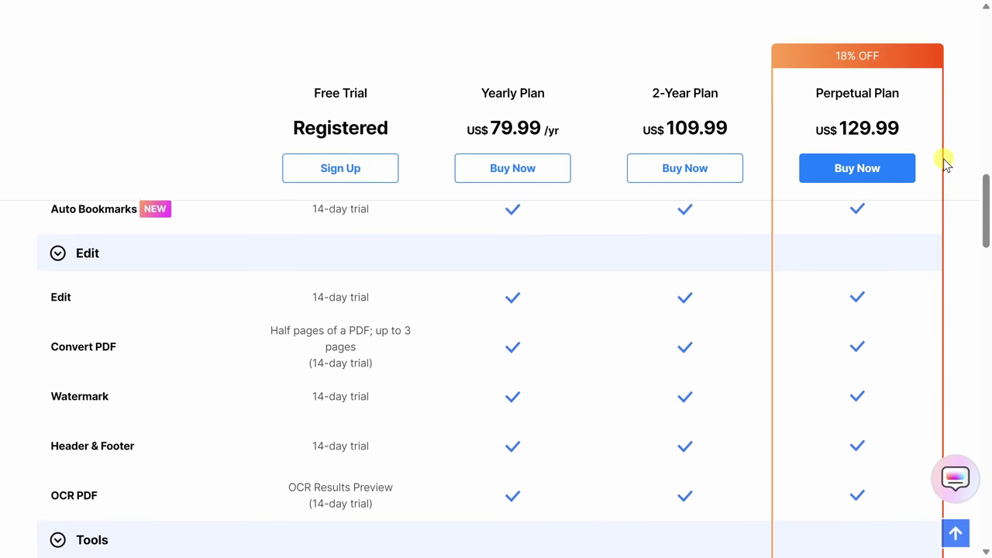
# Scroll through the pricing table of Free Trial, Yearly, 2-Year and US$129.99 Perpetual plans.
pyautogui.scroll(-1, 946, 163)
pyautogui.scroll(-2, 946, 165)
pyautogui.scroll(-1, 947, 186)
pyautogui.scroll(-1, 948, 210)
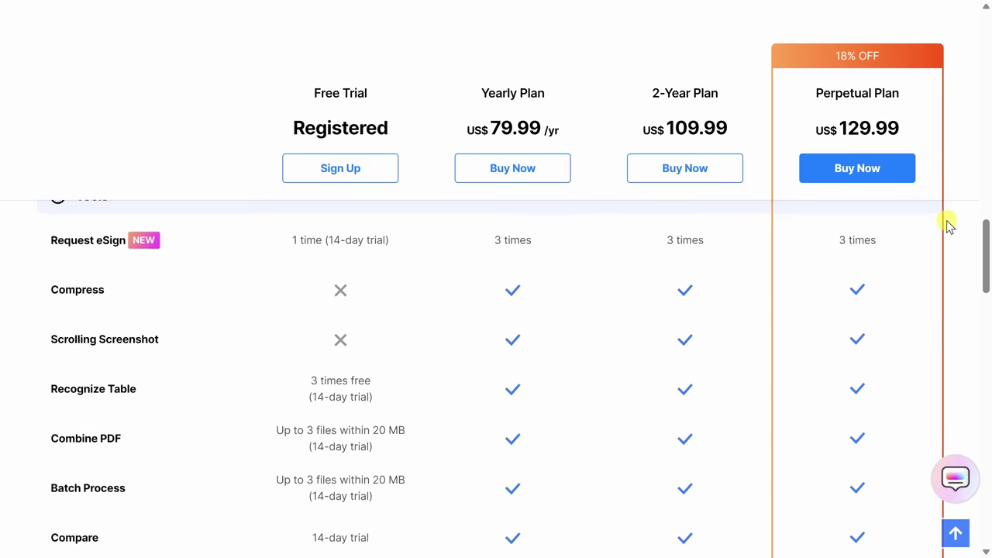
pyautogui.scroll(-1, 948, 225)
pyautogui.scroll(-2, 950, 224)
pyautogui.scroll(-2, 950, 224)
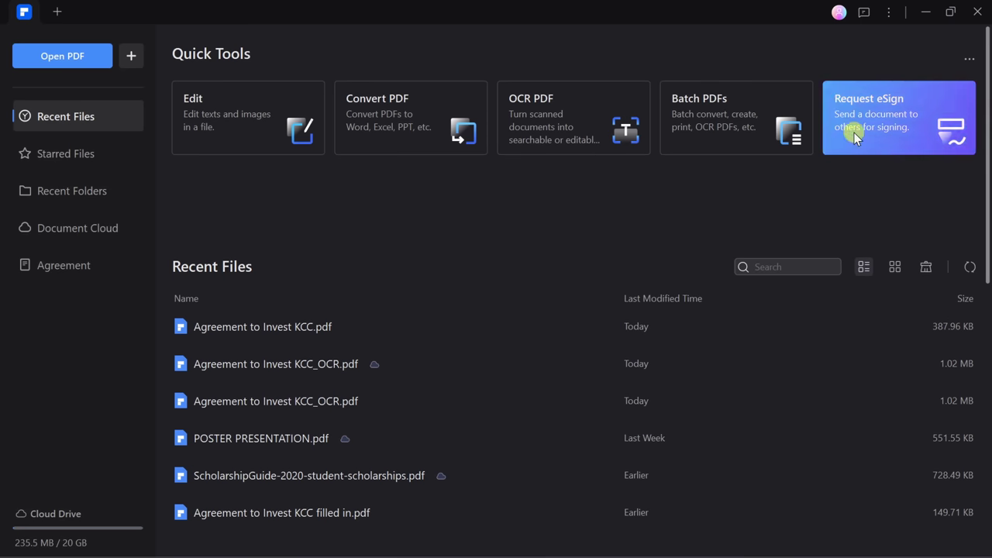
pyautogui.moveTo(345, 326)
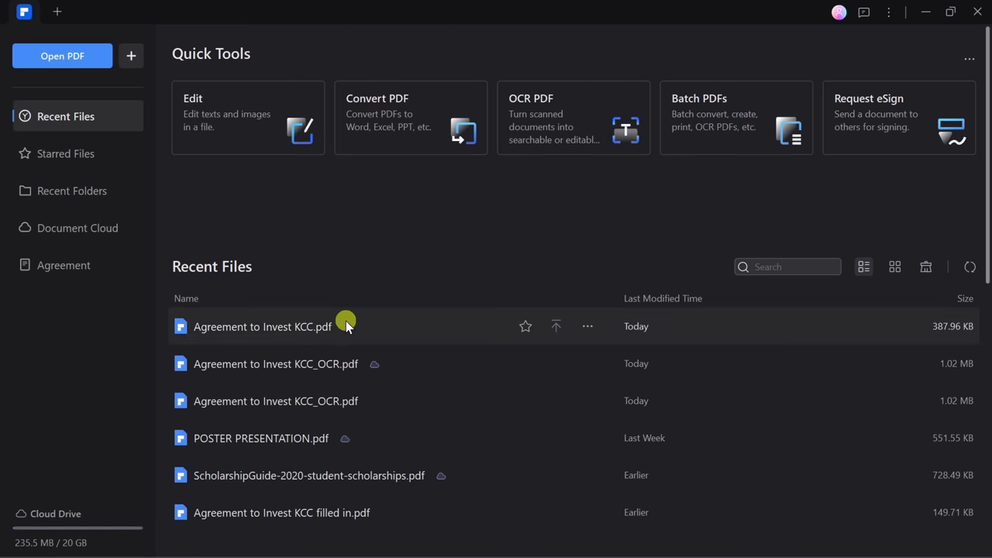
# Restore the PDFelement window down and drag Agreement to Invest KCC.pdf into it.
pyautogui.scroll(-1, 343, 321)
pyautogui.scroll(-1, 353, 329)
pyautogui.scroll(-2, 372, 338)
pyautogui.scroll(4, 387, 341)
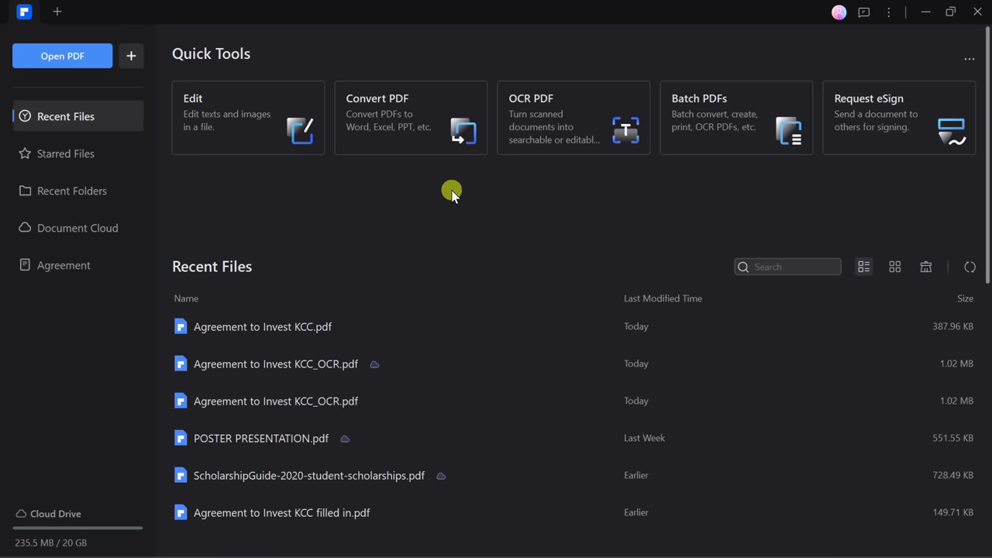
pyautogui.click(950, 12)
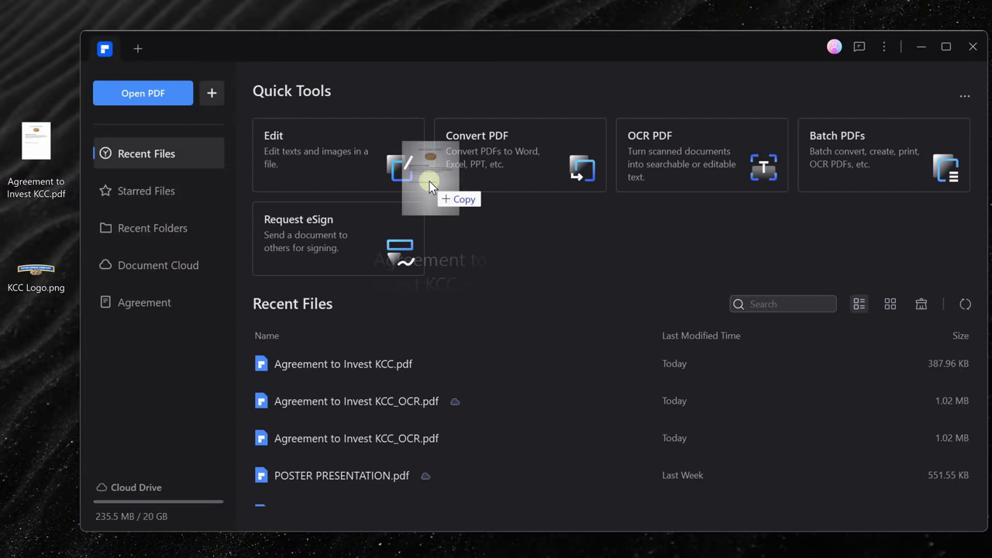
pyautogui.moveTo(35, 147); pyautogui.dragTo(429, 183)
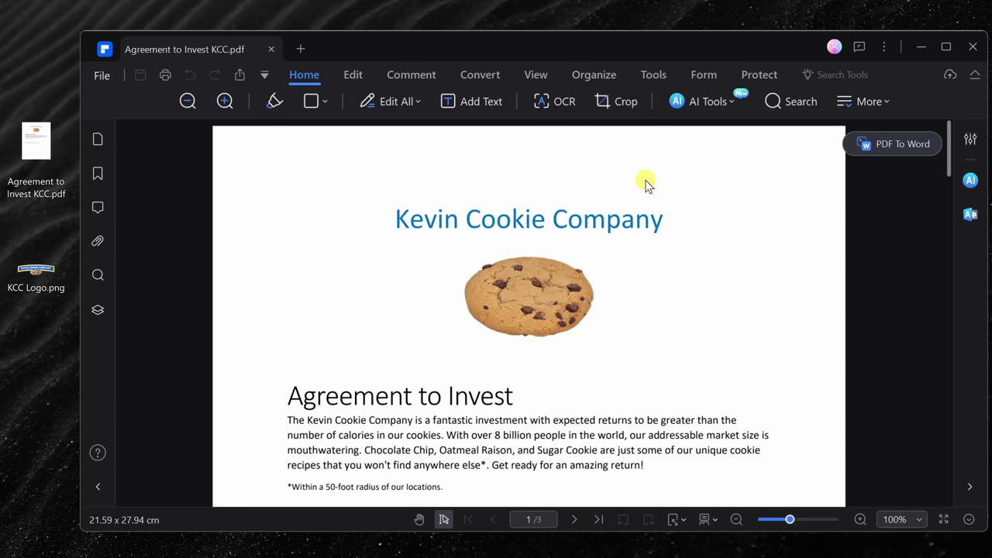
# Maximize the agreement window and scroll down through its pages.
pyautogui.click(946, 47)
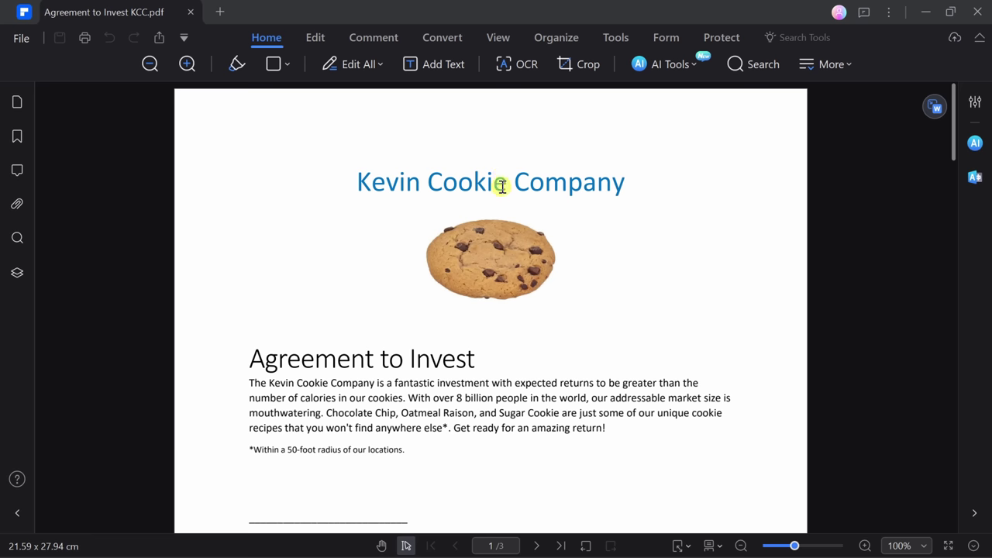
pyautogui.scroll(-2, 502, 186)
pyautogui.scroll(-3, 502, 186)
pyautogui.scroll(-2, 503, 186)
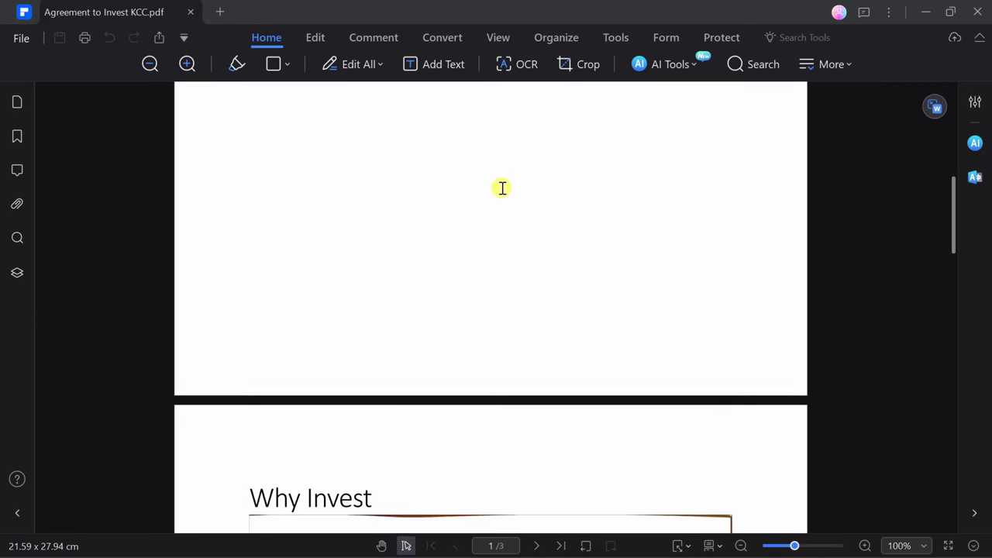
pyautogui.scroll(-3, 502, 188)
pyautogui.scroll(-2, 503, 188)
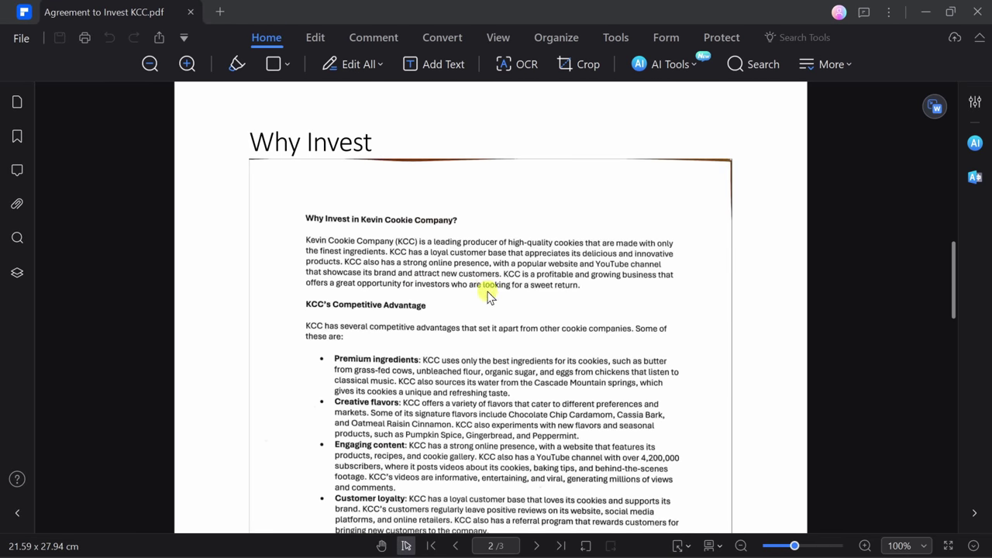
# Select and deselect the scanned page-2 image, return to page 1, and enable content editing.
pyautogui.click(543, 245)
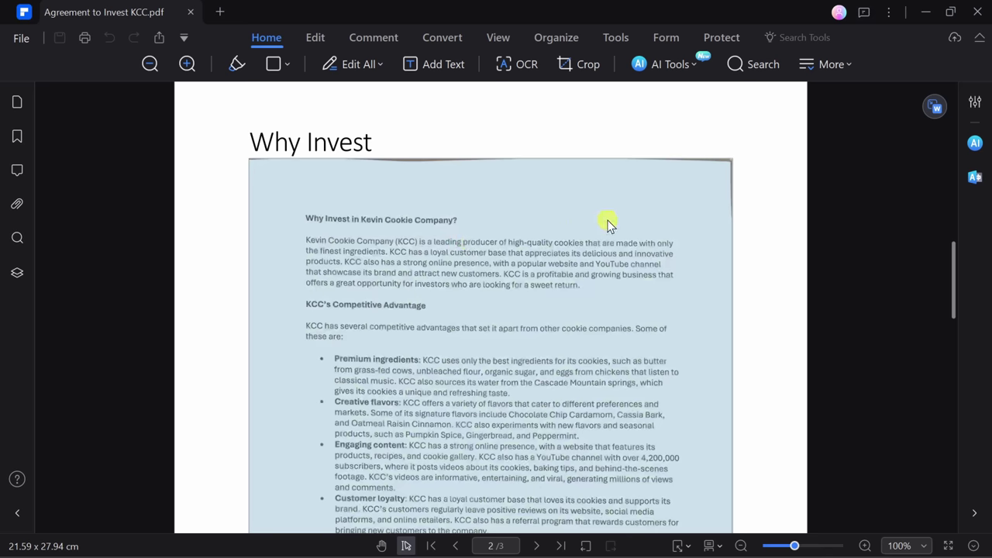
pyautogui.click(736, 224)
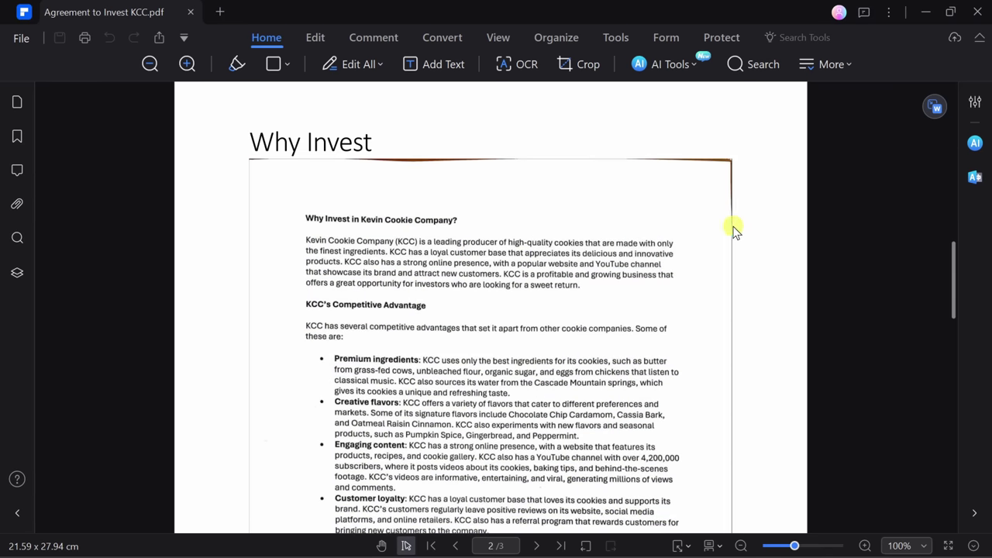
pyautogui.scroll(3, 705, 227)
pyautogui.scroll(3, 706, 226)
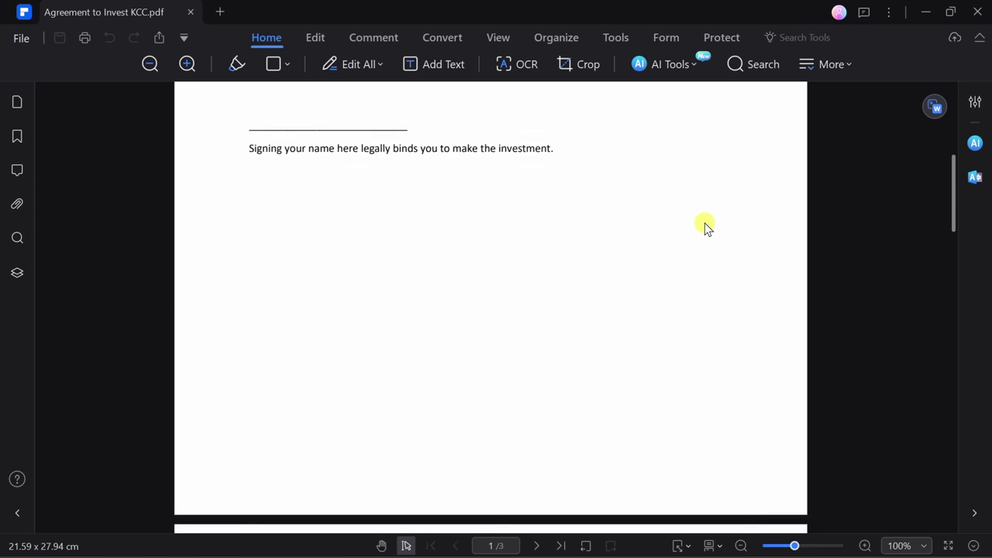
pyautogui.scroll(5, 705, 226)
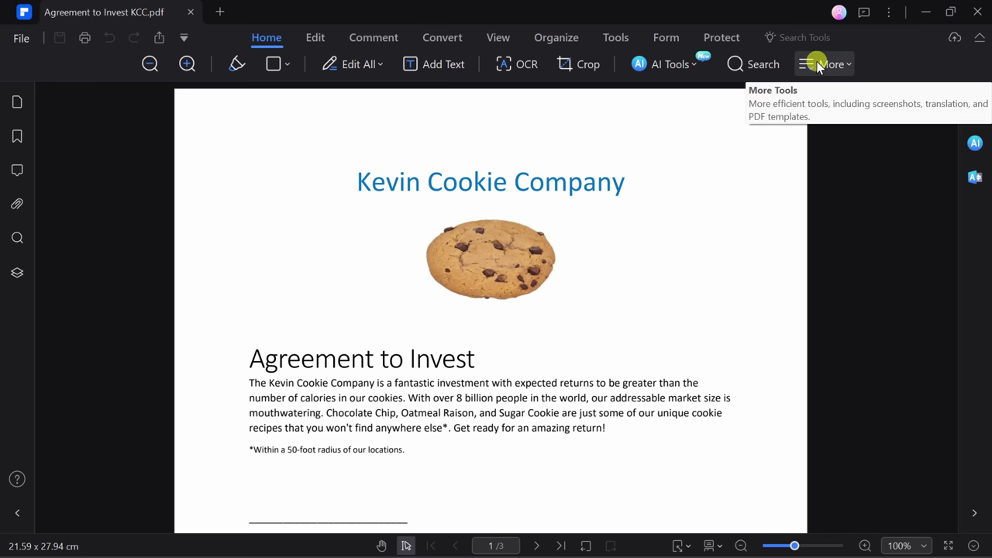
pyautogui.click(369, 68)
# Keep Edit All content types and delete the Kevin Cookie Company title.
pyautogui.click(381, 68)
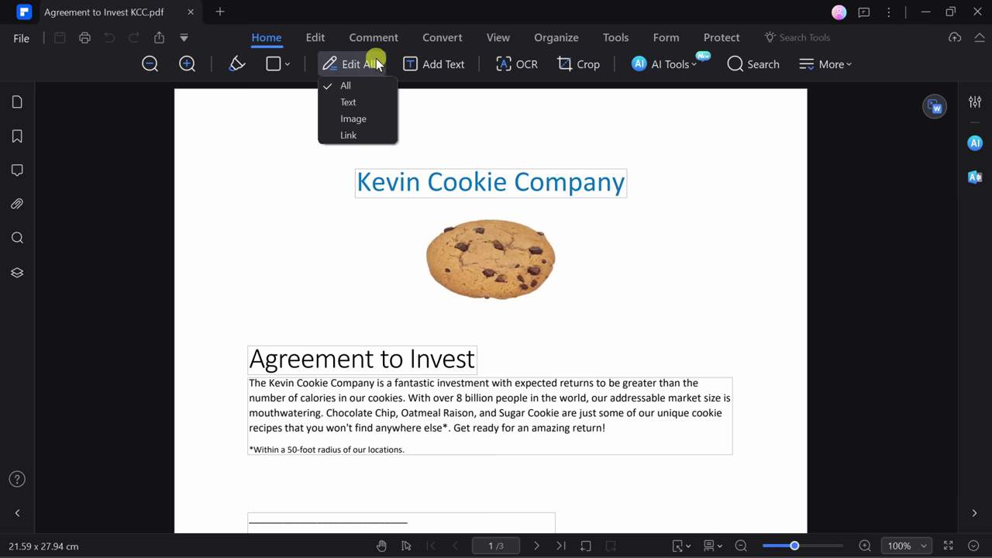
pyautogui.click(376, 64)
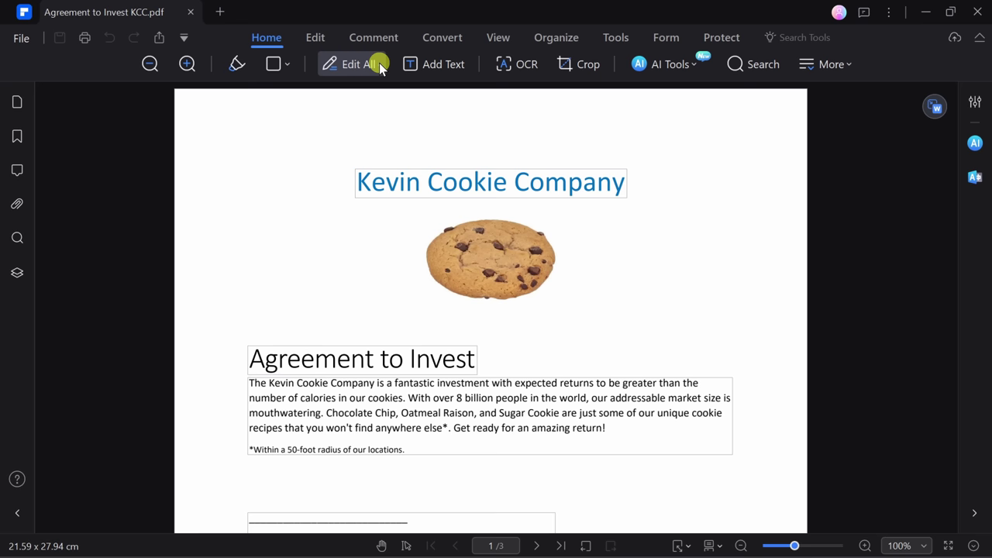
pyautogui.click(397, 186)
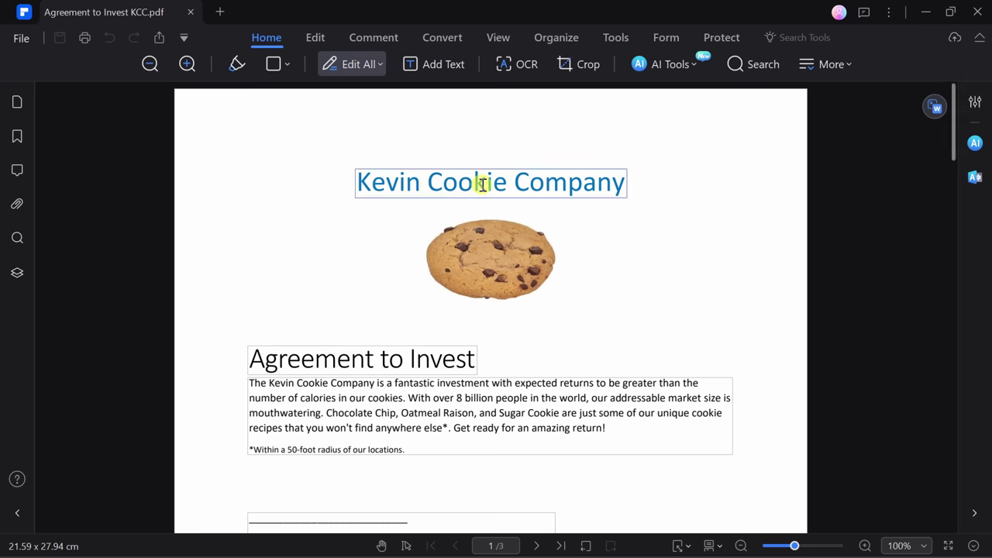
pyautogui.click(492, 275)
pyautogui.click(513, 178)
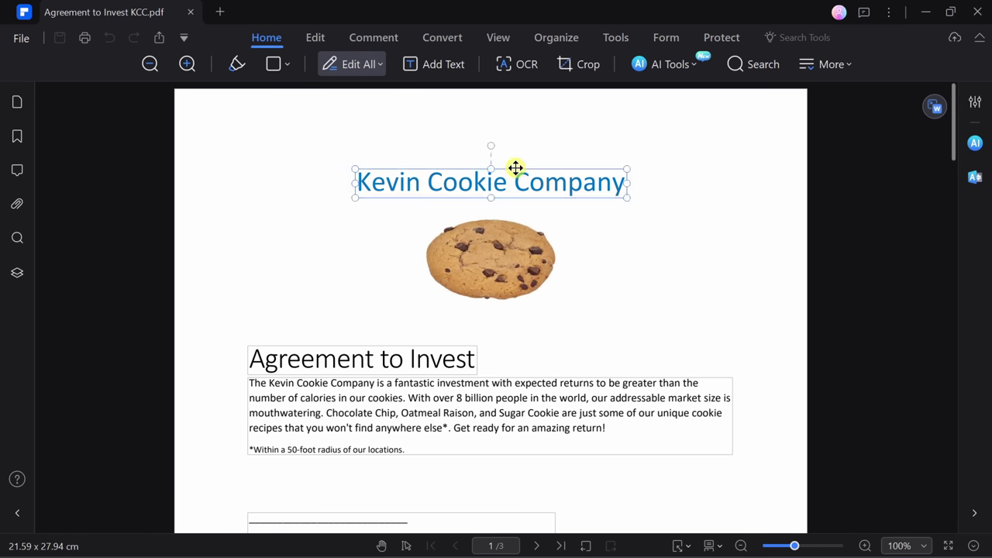
pyautogui.press('Delete')
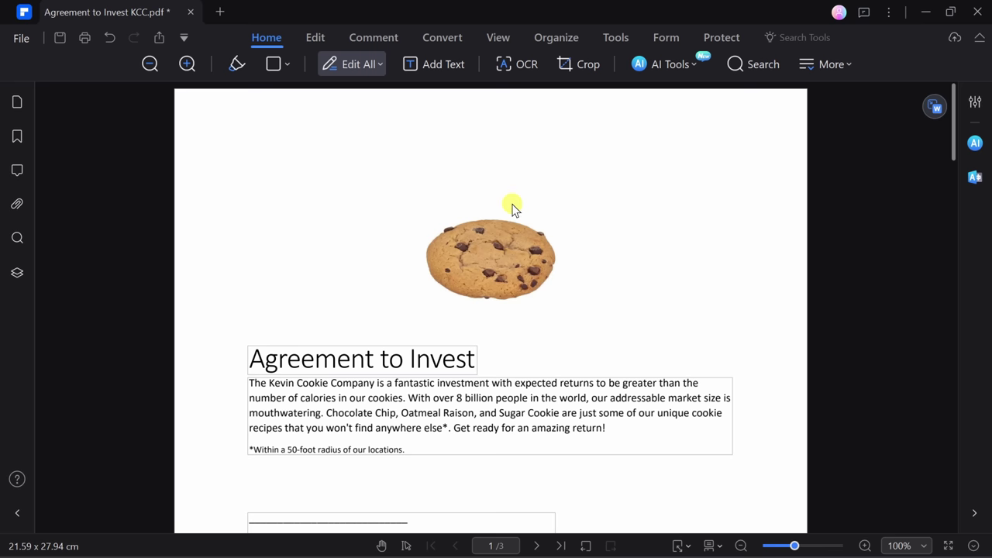
# Delete the cookie image and restore the window down.
pyautogui.click(510, 239)
pyautogui.press('Delete')
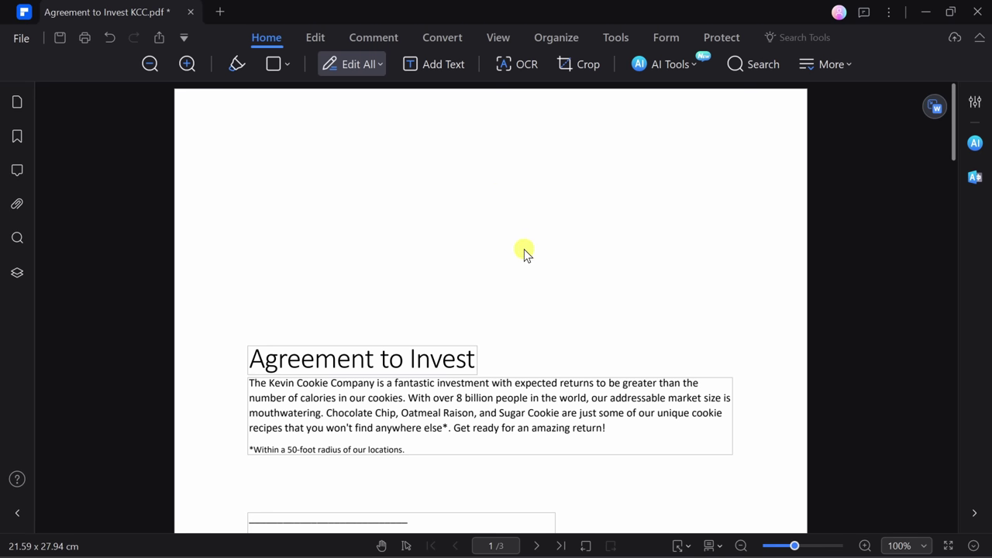
pyautogui.click(951, 11)
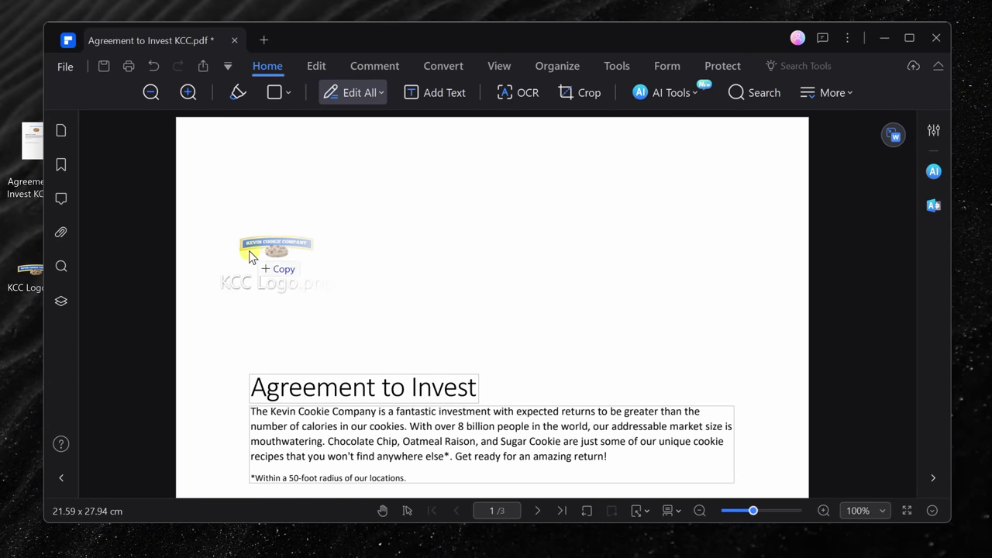
# Insert the KCC Logo picture and resize it near the top of page 1.
pyautogui.moveTo(23, 276); pyautogui.dragTo(473, 254)
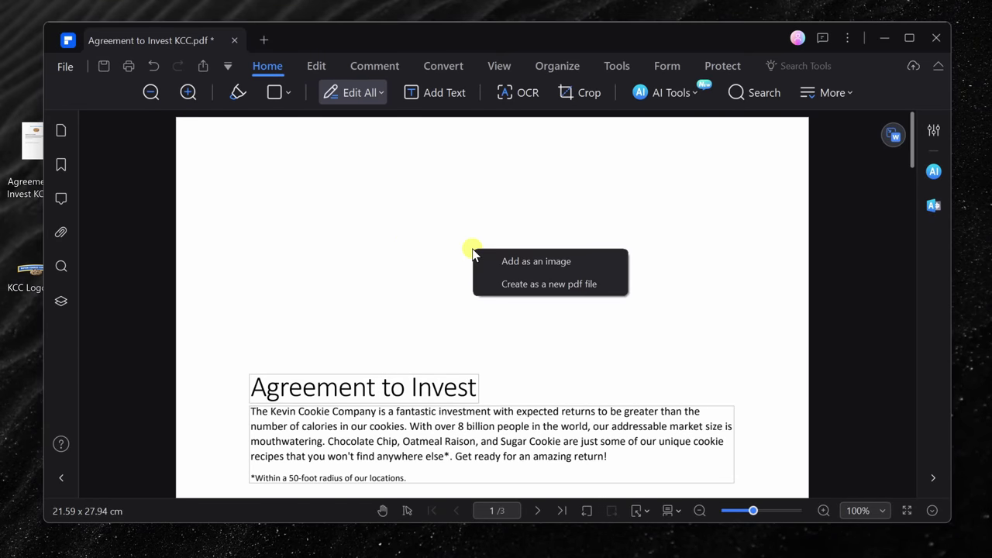
pyautogui.click(528, 262)
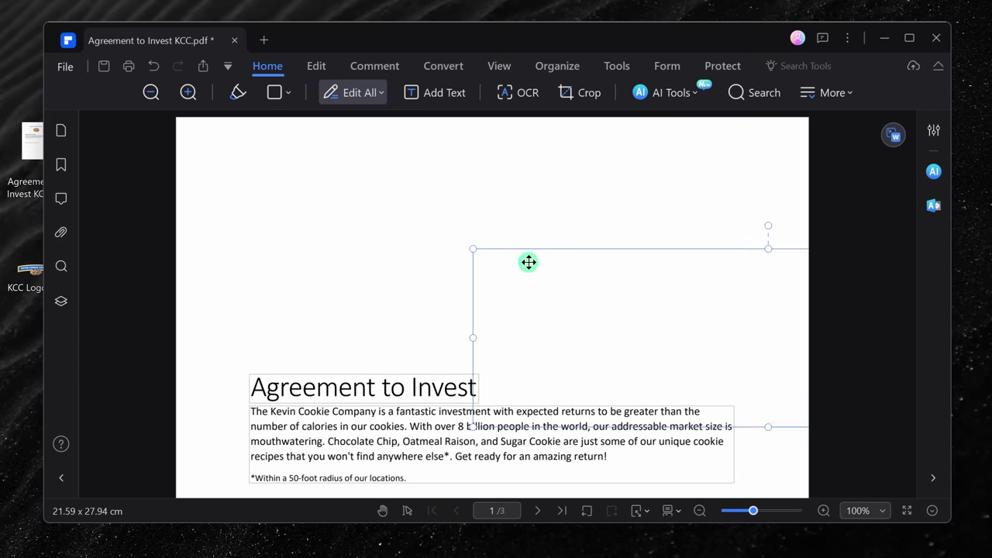
pyautogui.click(910, 37)
pyautogui.moveTo(744, 280); pyautogui.dragTo(508, 217)
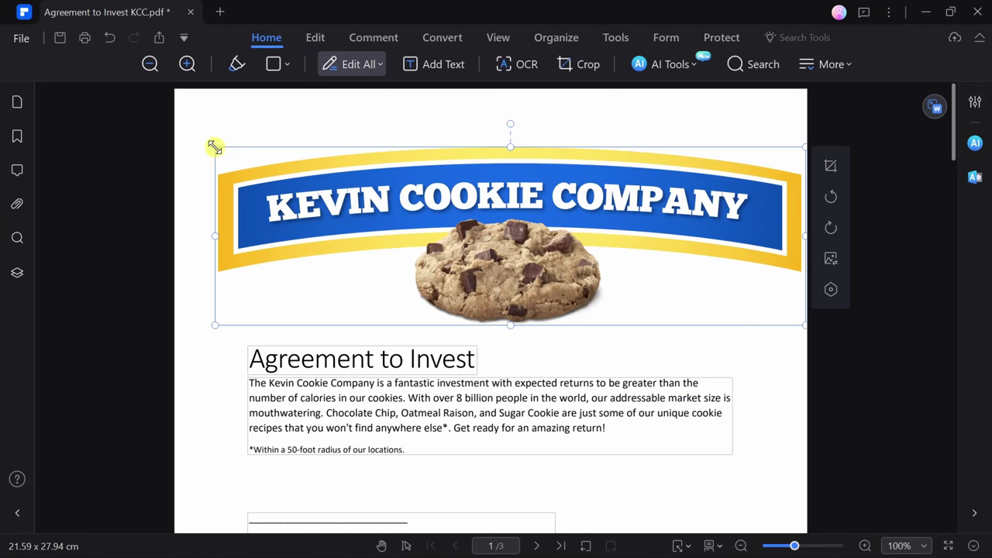
pyautogui.moveTo(572, 224); pyautogui.dragTo(562, 222)
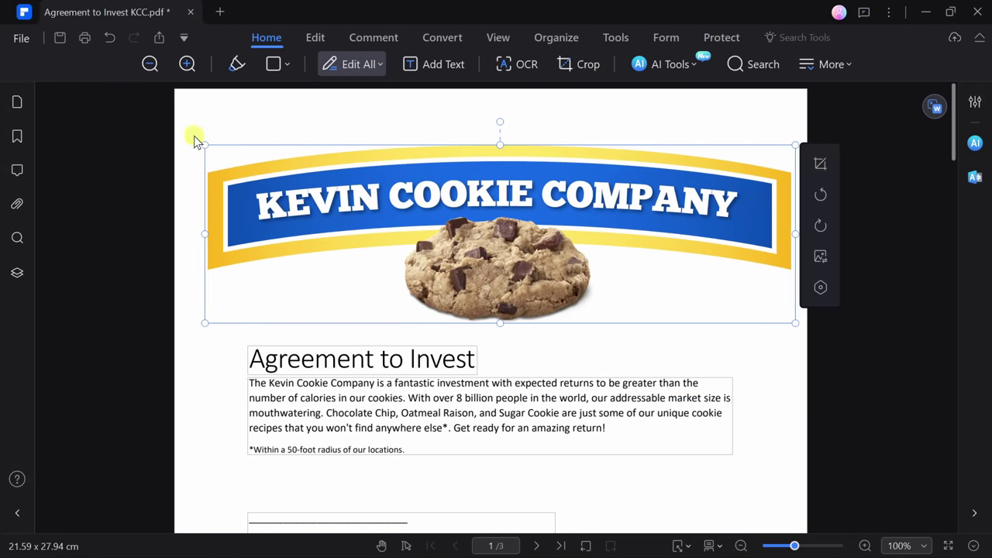
pyautogui.moveTo(206, 145); pyautogui.dragTo(265, 175)
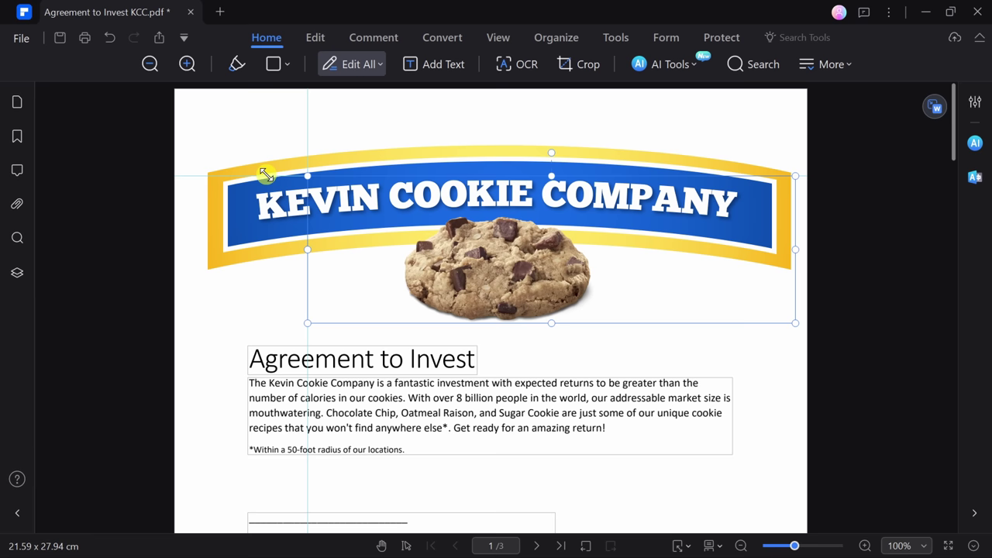
pyautogui.moveTo(598, 258); pyautogui.dragTo(540, 221)
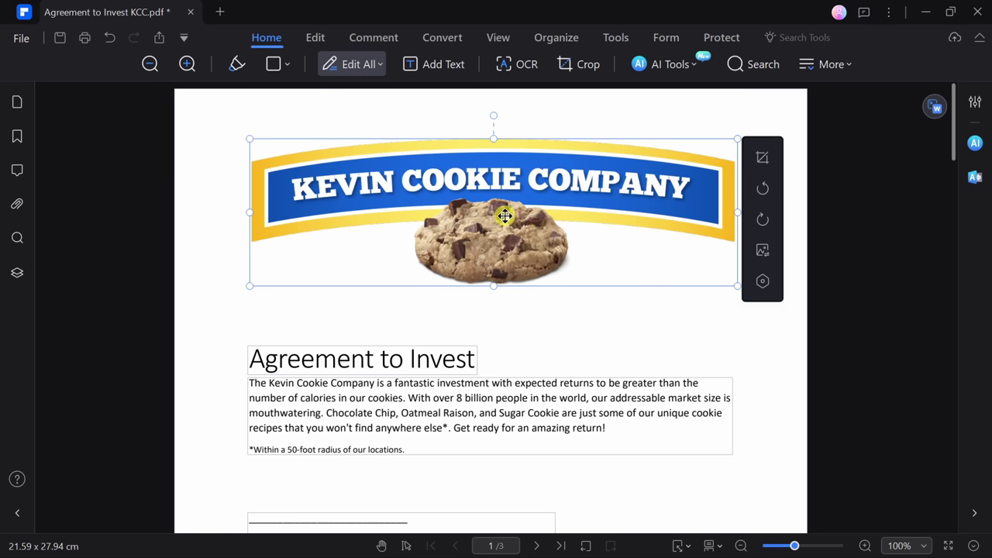
# Center the logo horizontally on the page and close the image properties panel.
pyautogui.click(975, 103)
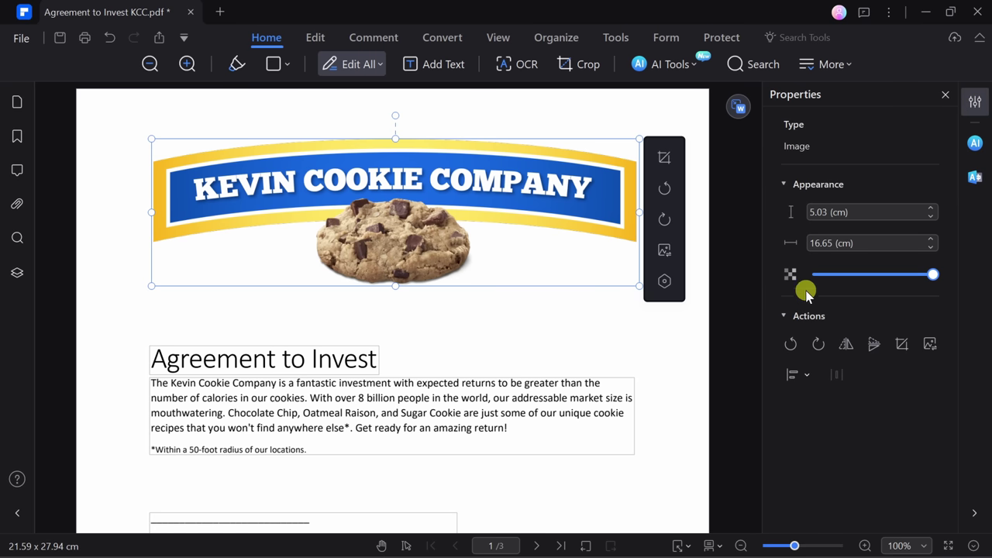
pyautogui.click(802, 375)
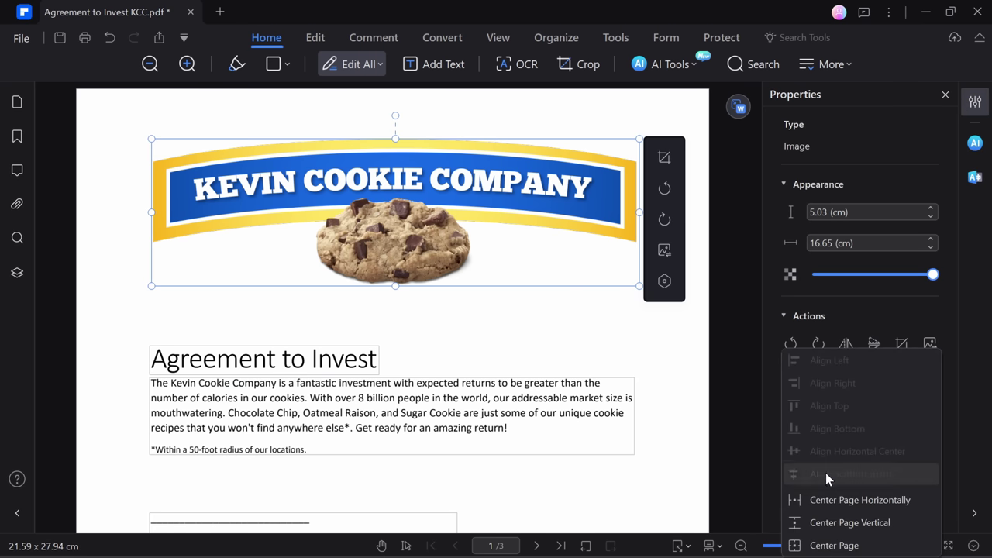
pyautogui.click(845, 502)
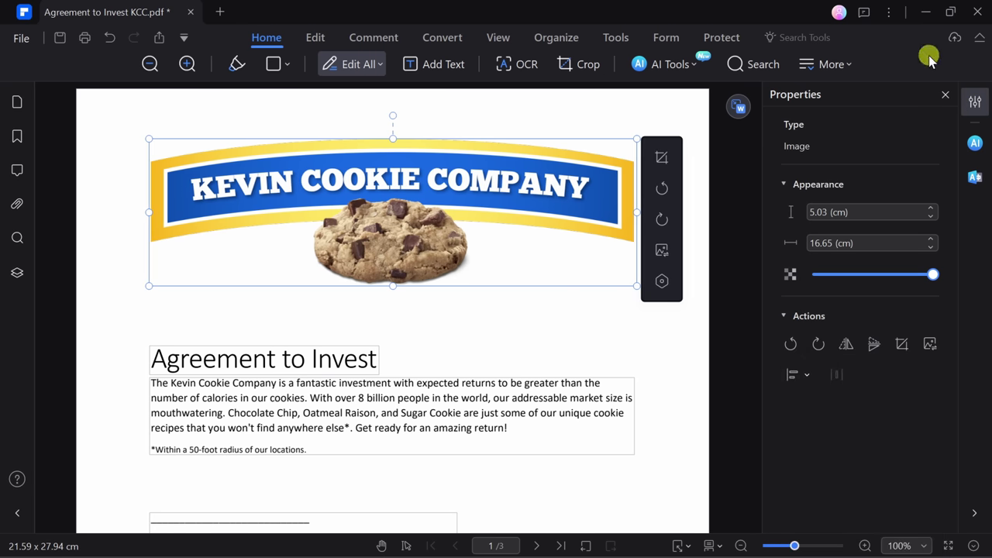
pyautogui.click(945, 93)
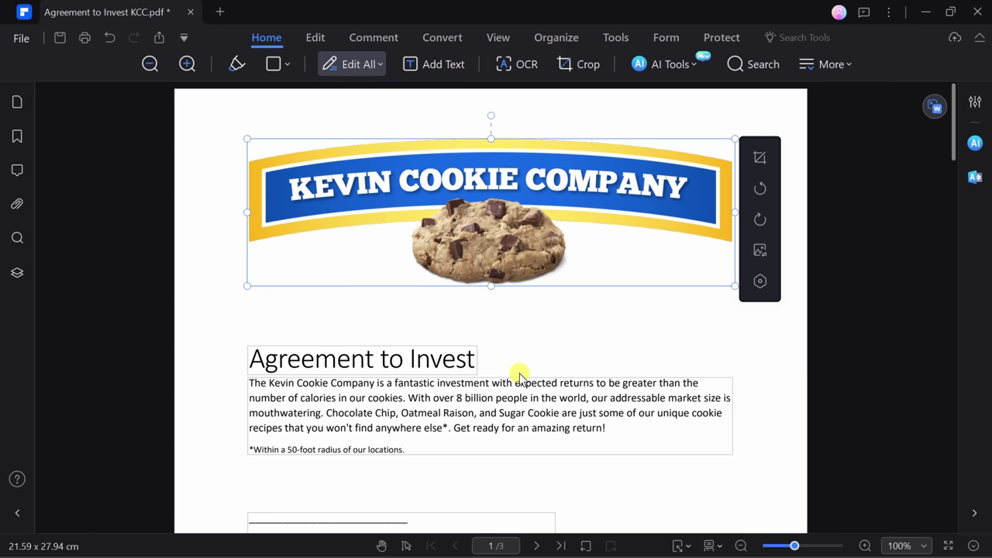
# Correct the misspelled word to Raisin in the intro paragraph.
pyautogui.click(478, 411)
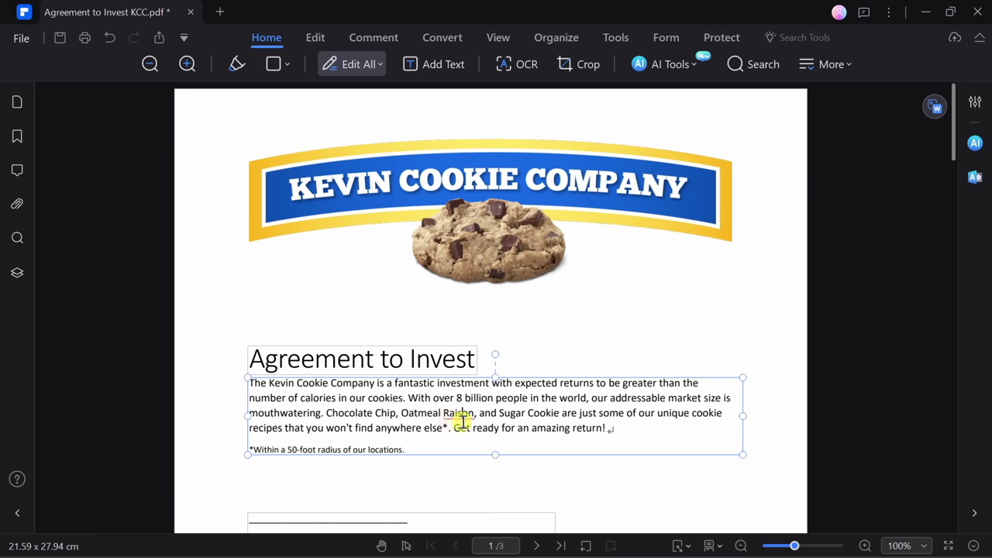
pyautogui.rightClick(462, 415)
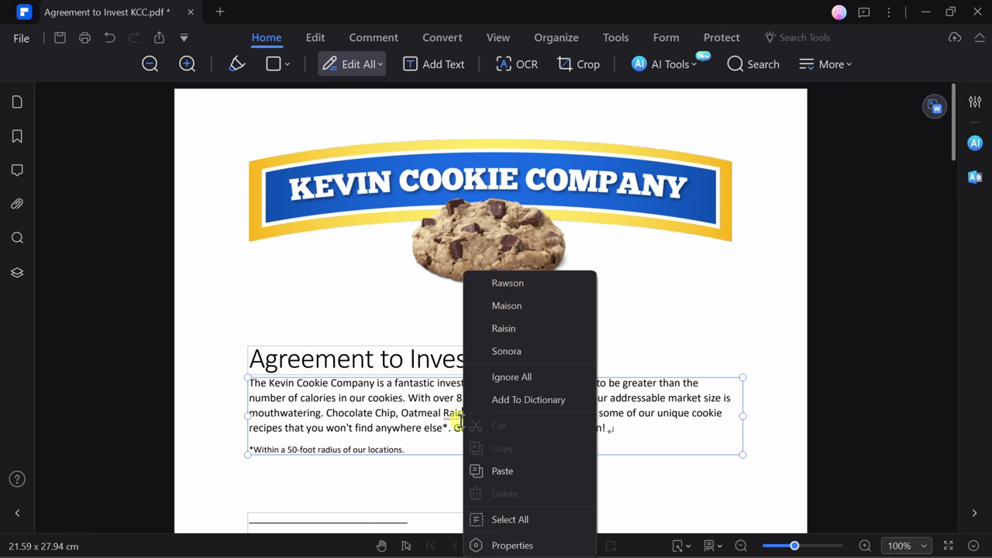
pyautogui.click(511, 327)
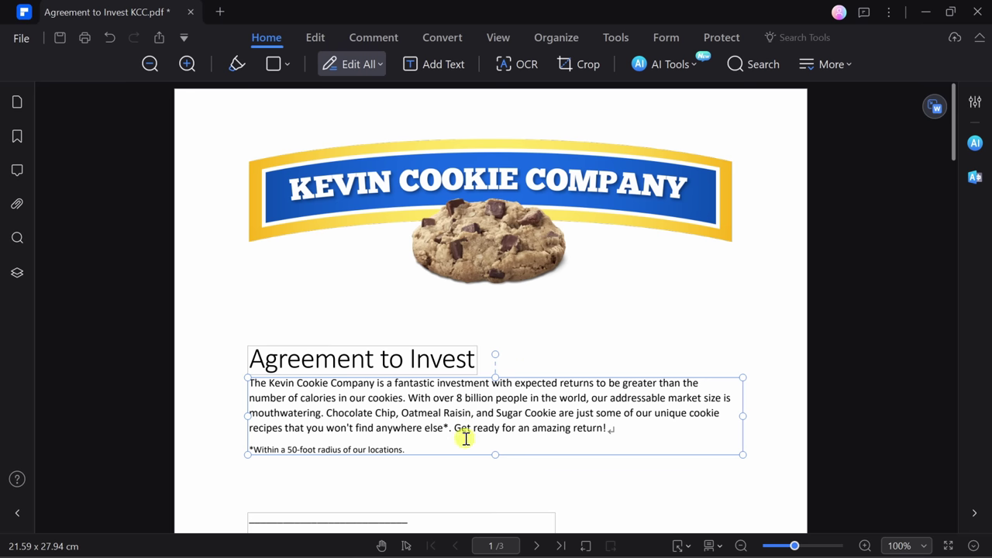
# Delete the word 'amazing' from the paragraph's closing sentence.
pyautogui.doubleClick(550, 428)
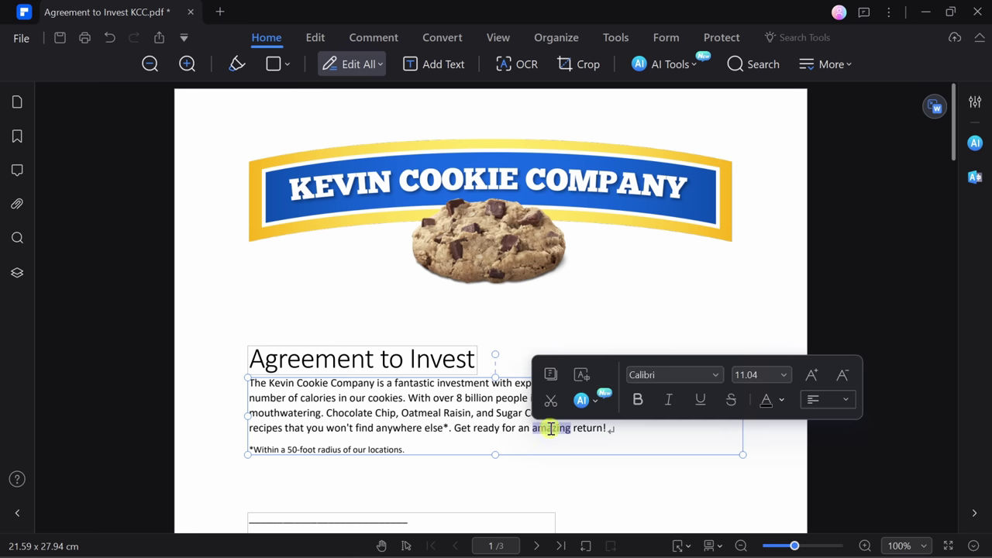
pyautogui.press('Delete')
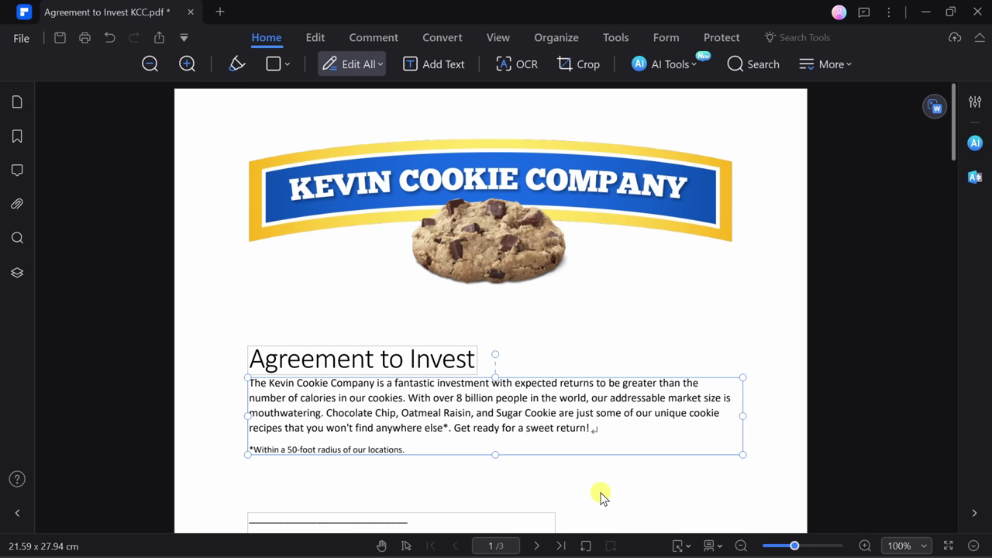
pyautogui.scroll(-1, 601, 490)
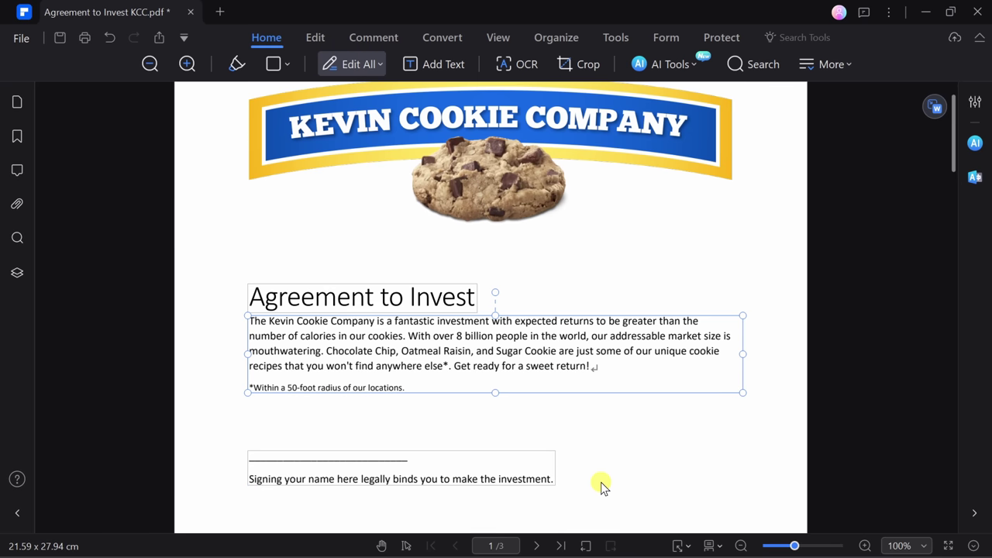
pyautogui.scroll(-1, 603, 484)
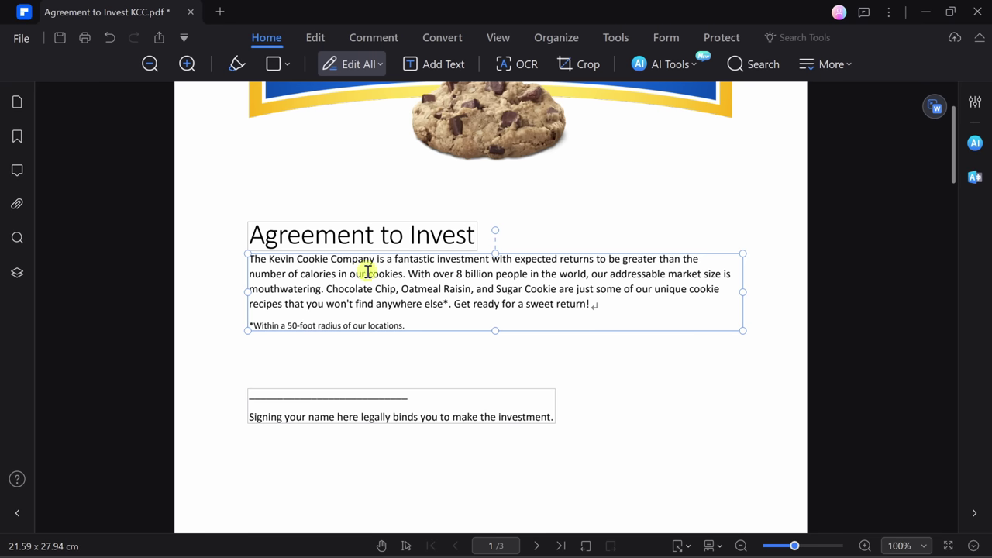
pyautogui.click(236, 65)
# Highlight the 'Signing your name here…' sentence in yellow.
pyautogui.click(242, 94)
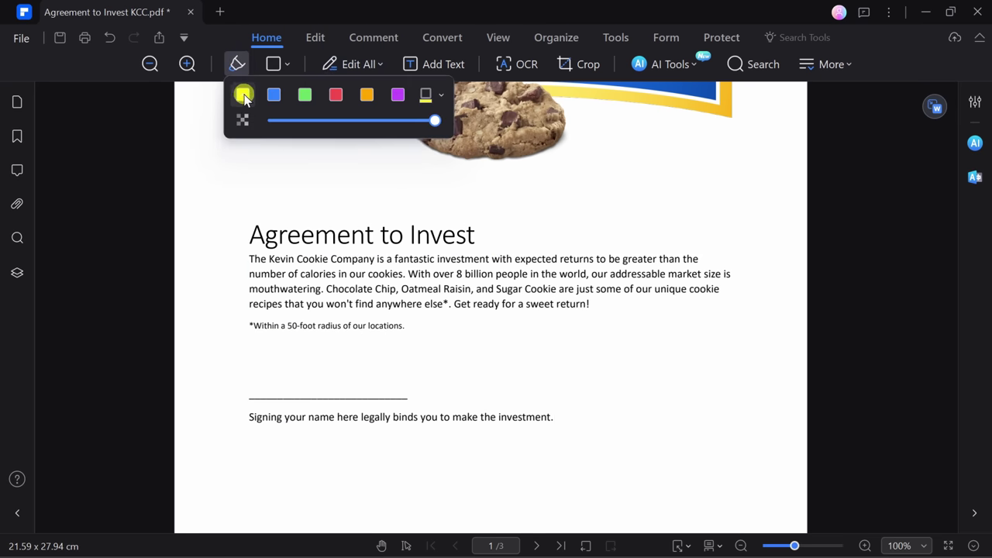
pyautogui.moveTo(246, 416); pyautogui.dragTo(580, 416)
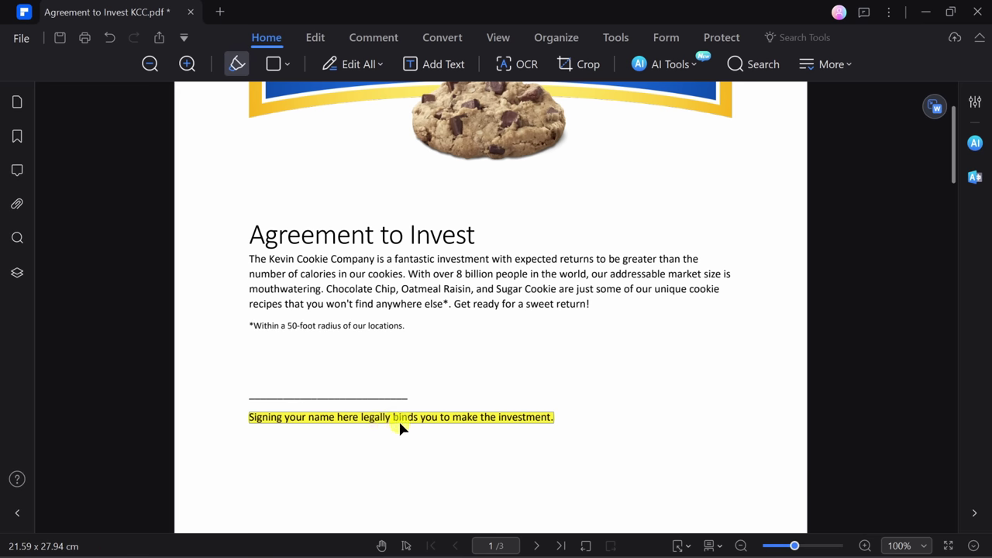
# Browse the Edit toolset, opening and closing the page numbering options without changes.
pyautogui.click(318, 40)
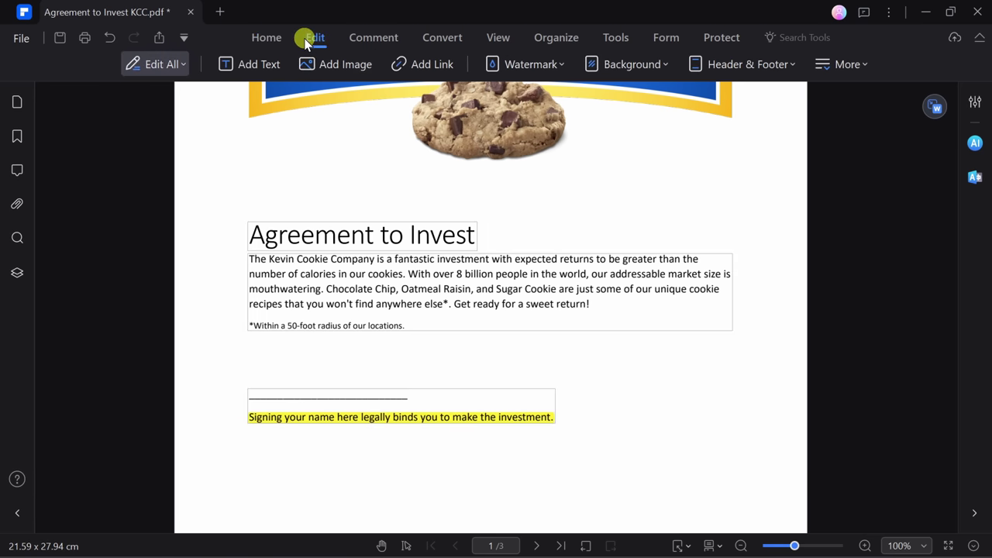
pyautogui.click(272, 70)
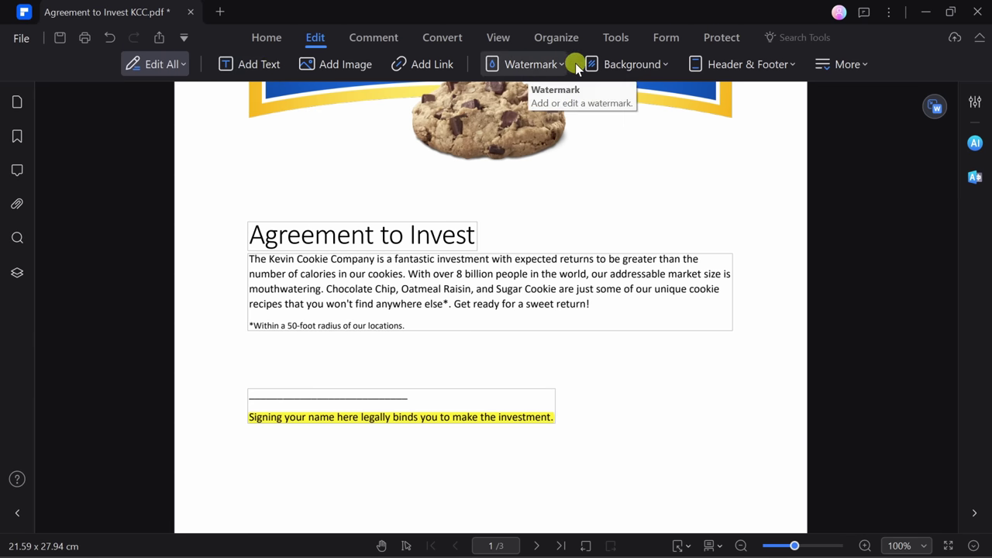
pyautogui.click(867, 66)
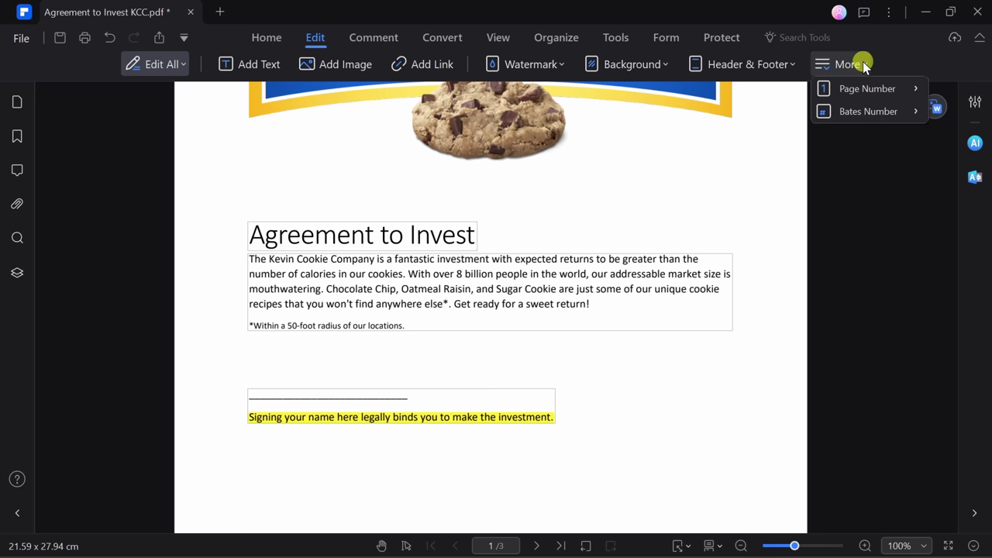
pyautogui.click(890, 62)
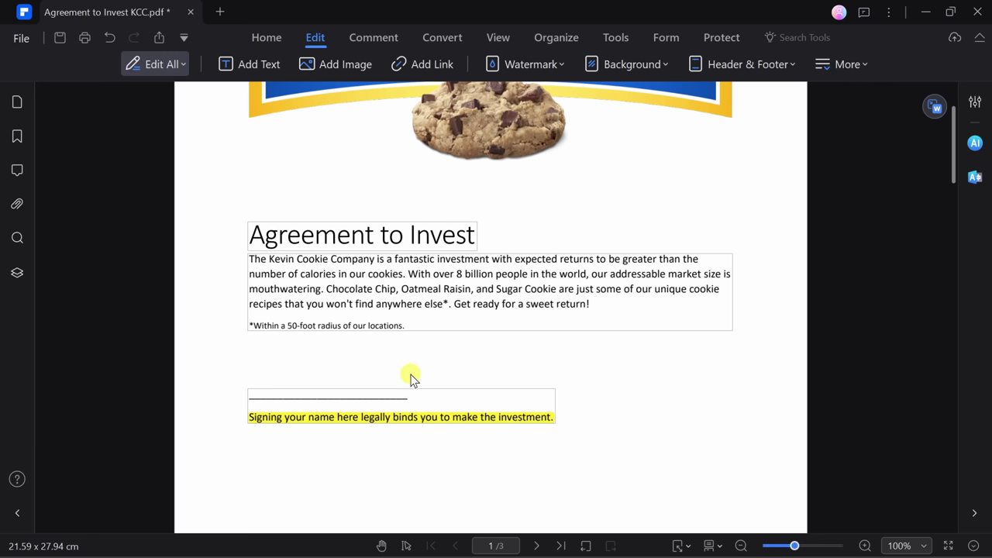
# Place a SIGN HERE stamp just right of the signature line.
pyautogui.click(377, 37)
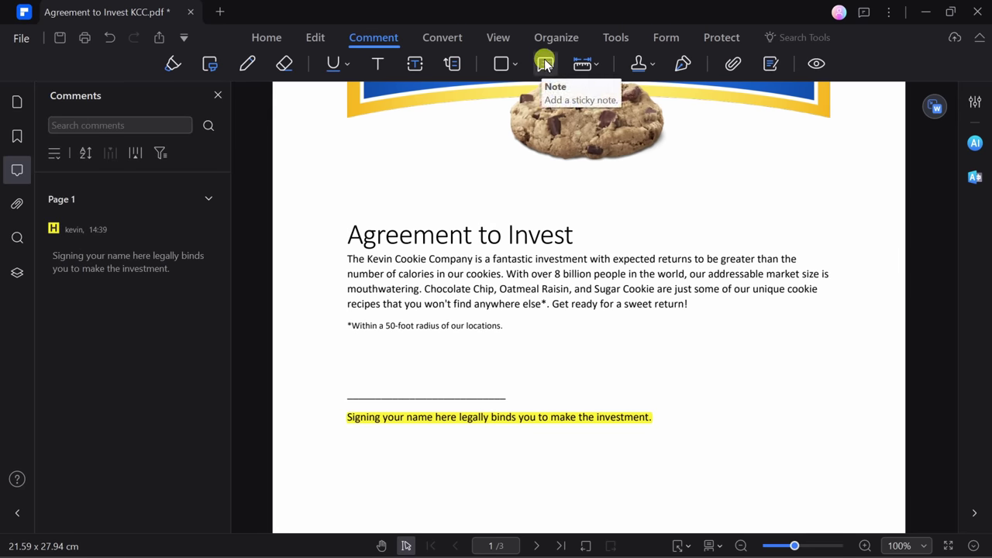
pyautogui.click(652, 65)
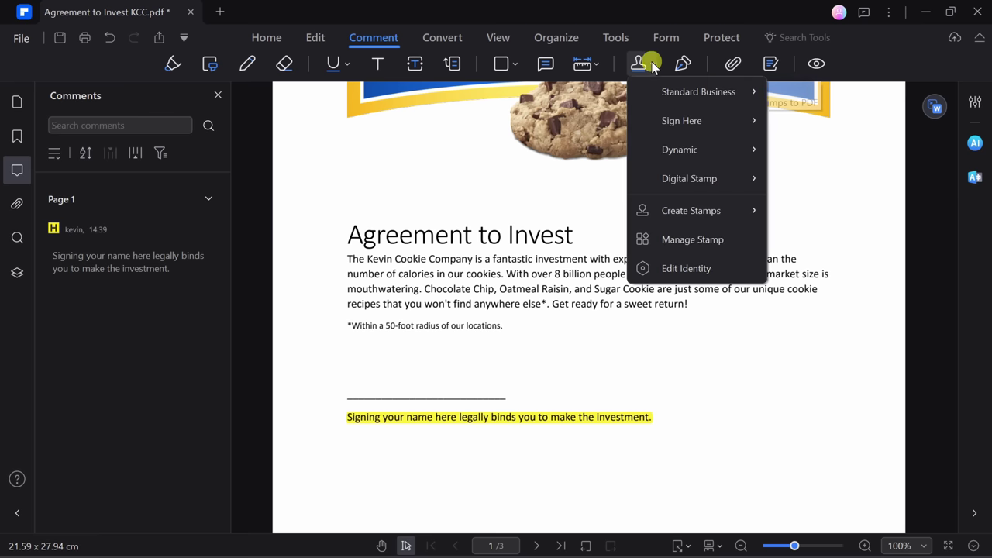
pyautogui.moveTo(682, 121)
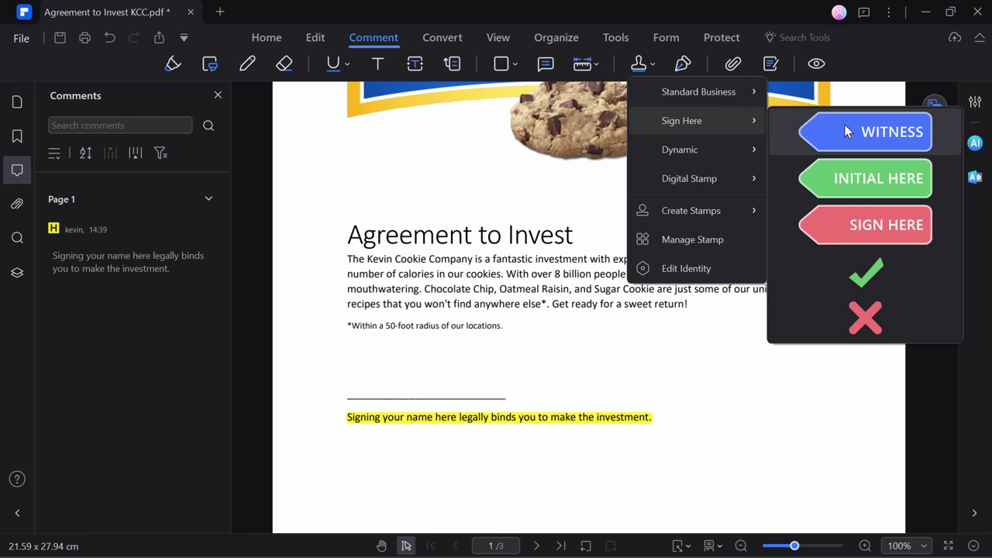
pyautogui.click(885, 237)
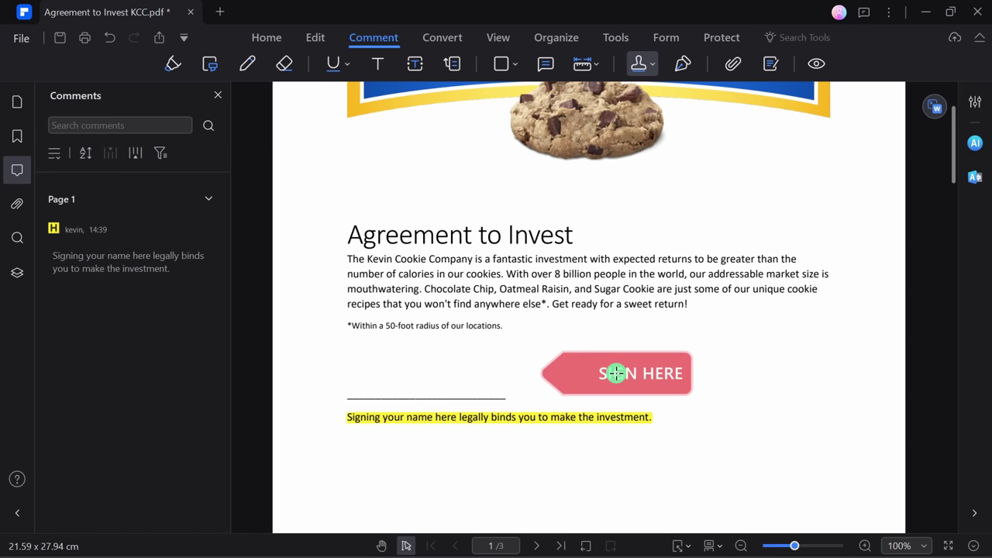
pyautogui.click(617, 373)
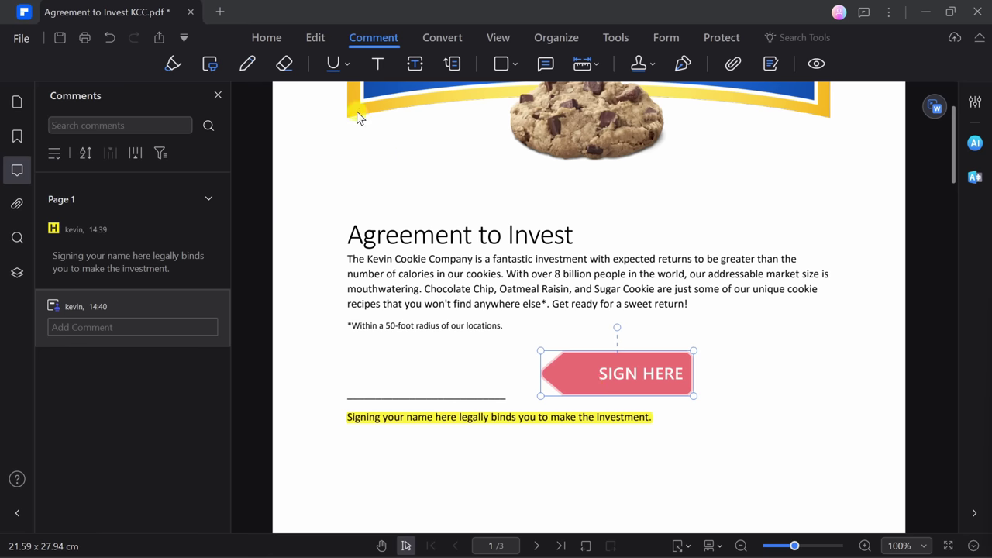
# Close the Comments panel, bring the Why Invest page into view, and save the agreement.
pyautogui.click(218, 95)
pyautogui.scroll(-4, 304, 209)
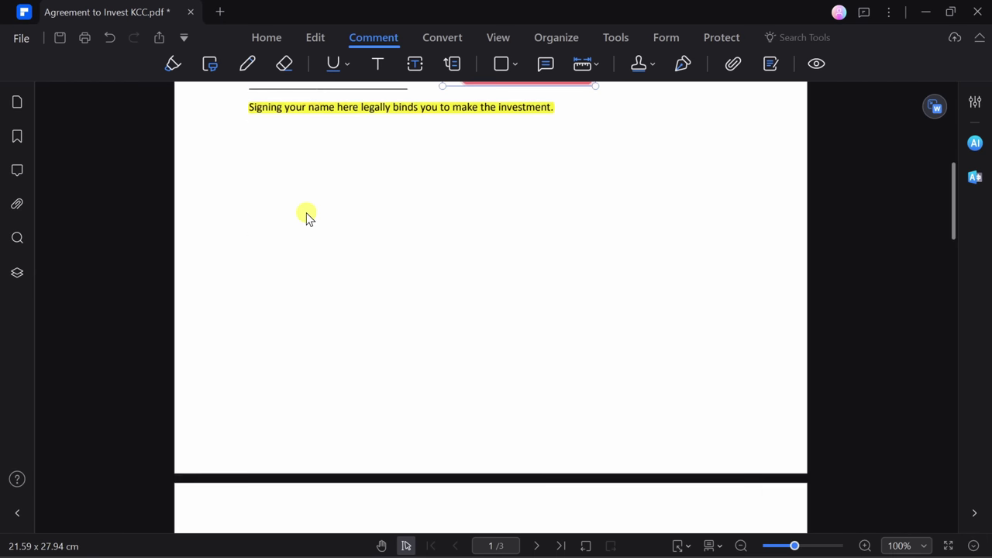
pyautogui.scroll(-2, 307, 215)
pyautogui.scroll(-2, 310, 216)
pyautogui.hotkey('ctrl', 's')
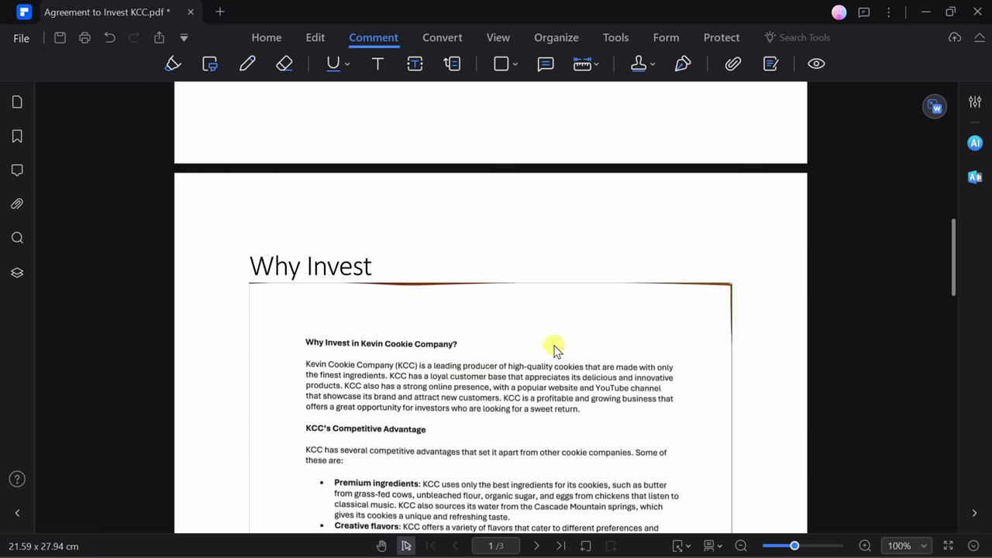
pyautogui.scroll(-2, 552, 354)
pyautogui.scroll(-1, 547, 325)
pyautogui.scroll(1, 540, 303)
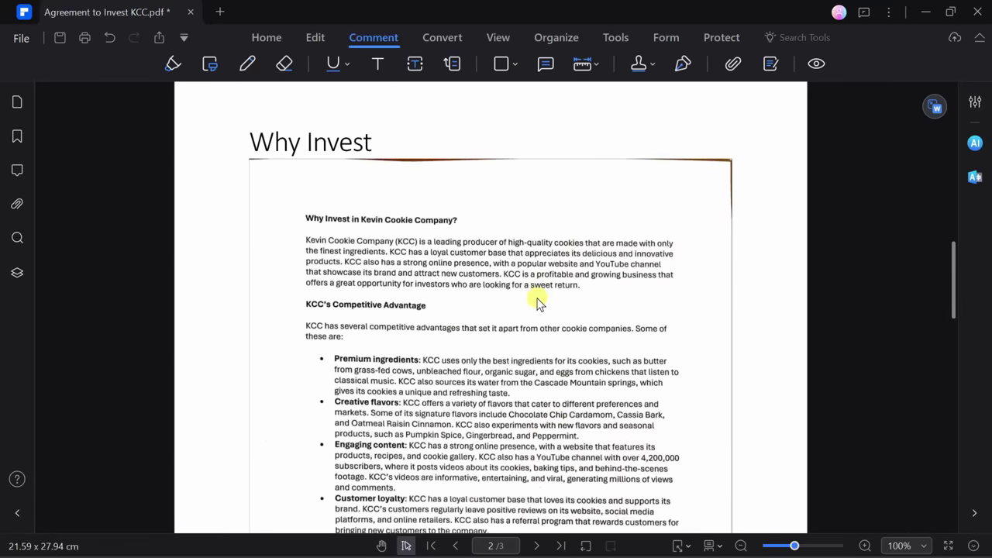
pyautogui.hotkey('ctrl', 's')
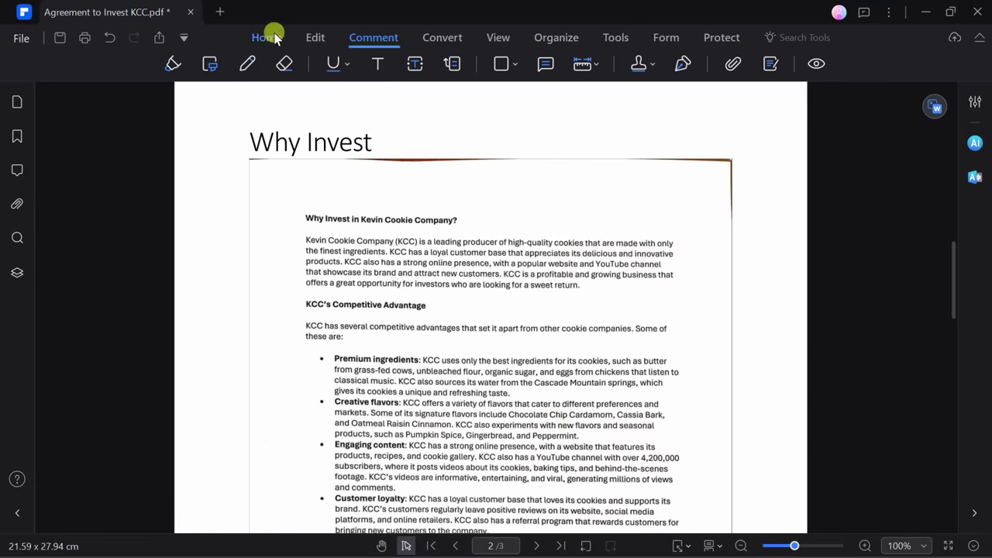
# Run English OCR on the current Why Invest page, saving changes first.
pyautogui.click(273, 36)
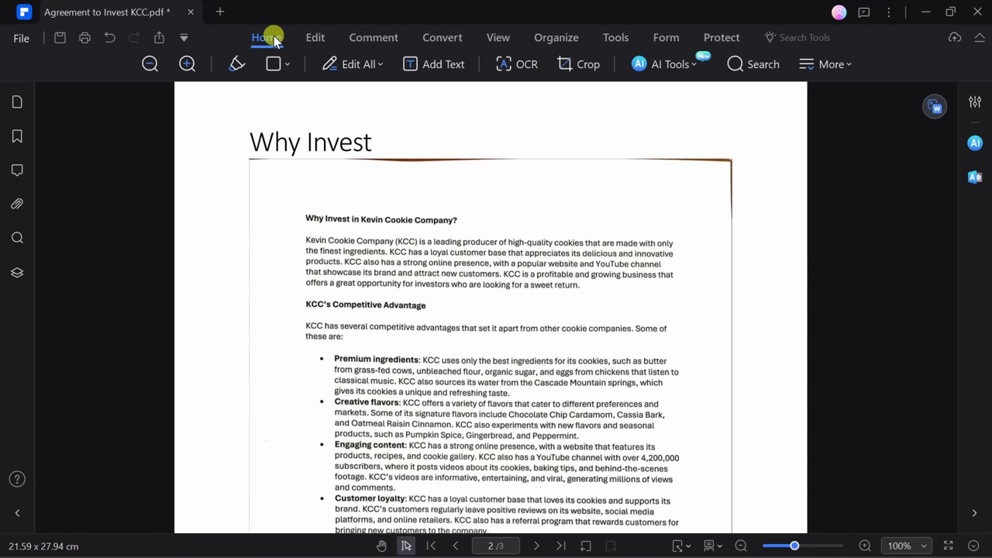
pyautogui.click(523, 70)
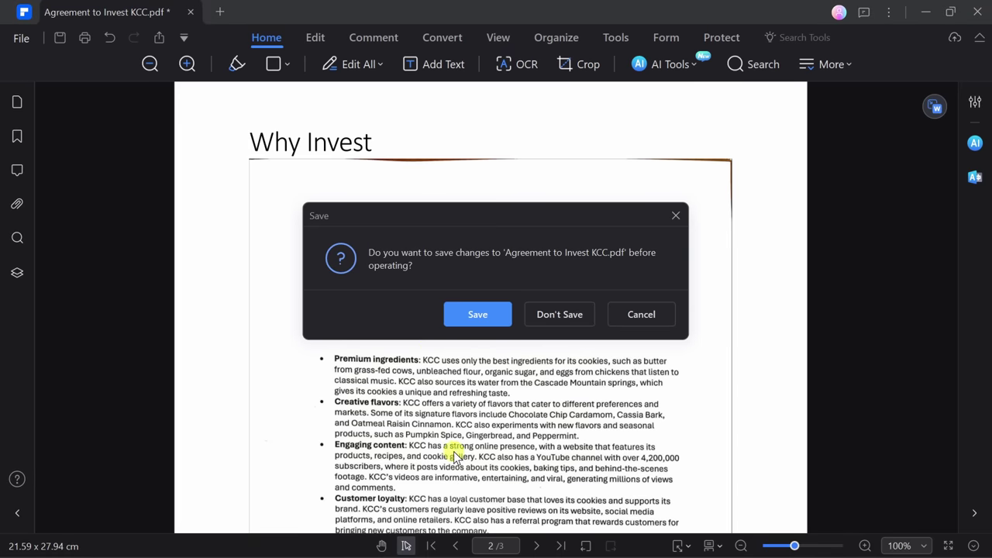
pyautogui.click(481, 317)
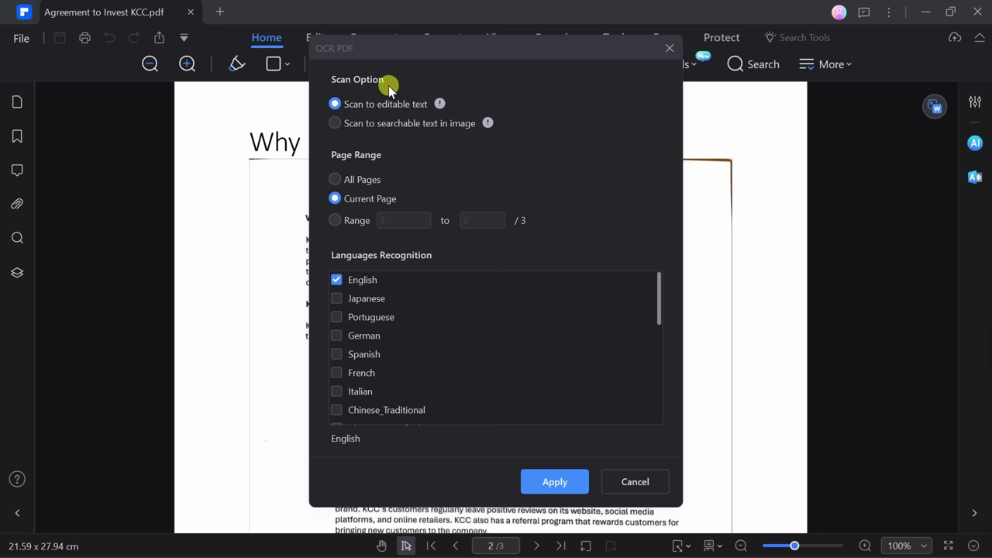
pyautogui.click(376, 103)
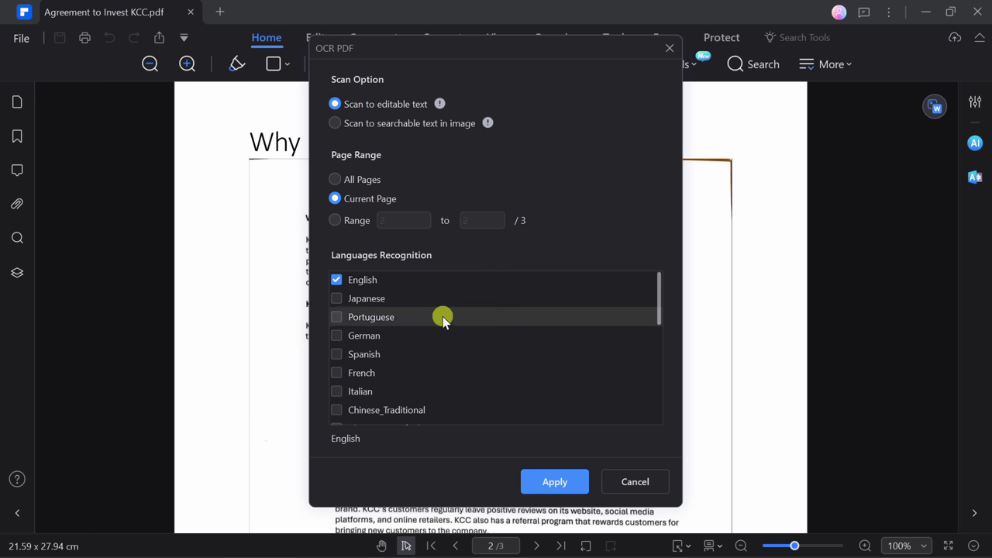
pyautogui.click(565, 482)
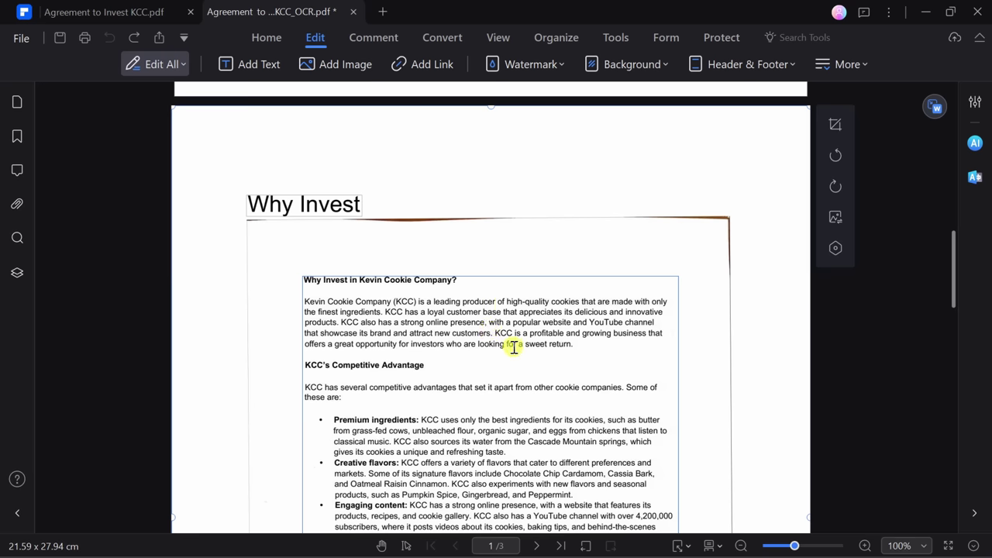
# Delete the brown-bordered frame image behind the Why Invest text.
pyautogui.click(514, 338)
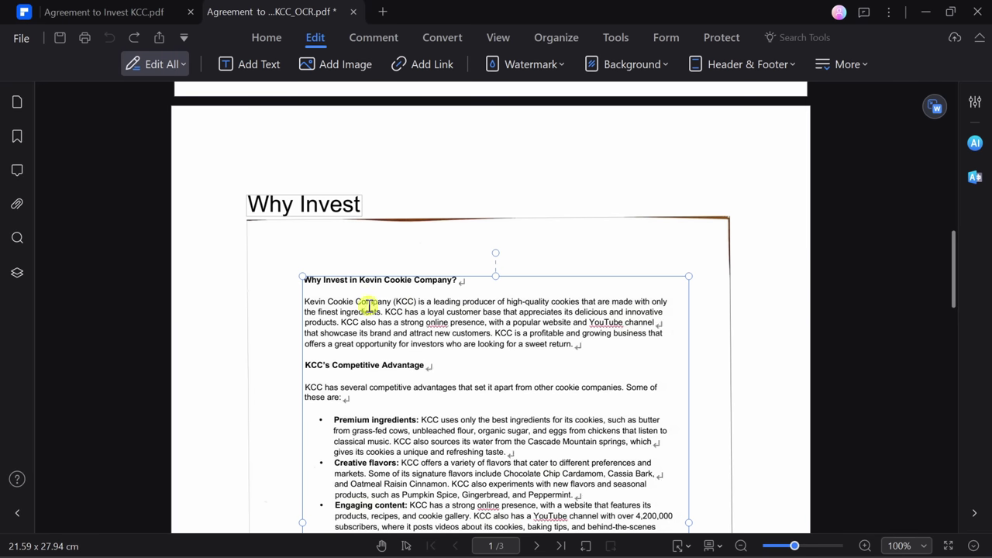
pyautogui.moveTo(356, 305); pyautogui.dragTo(636, 344)
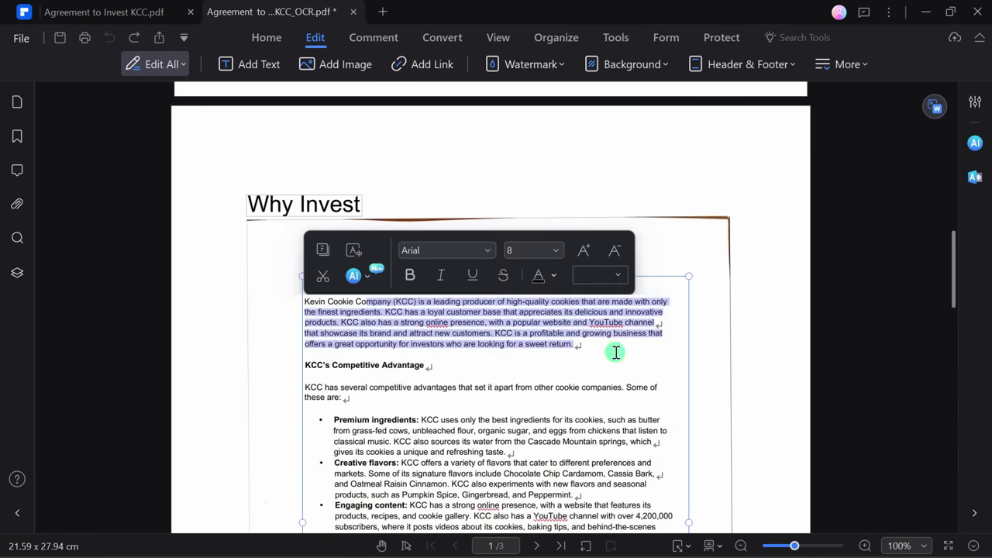
pyautogui.click(610, 351)
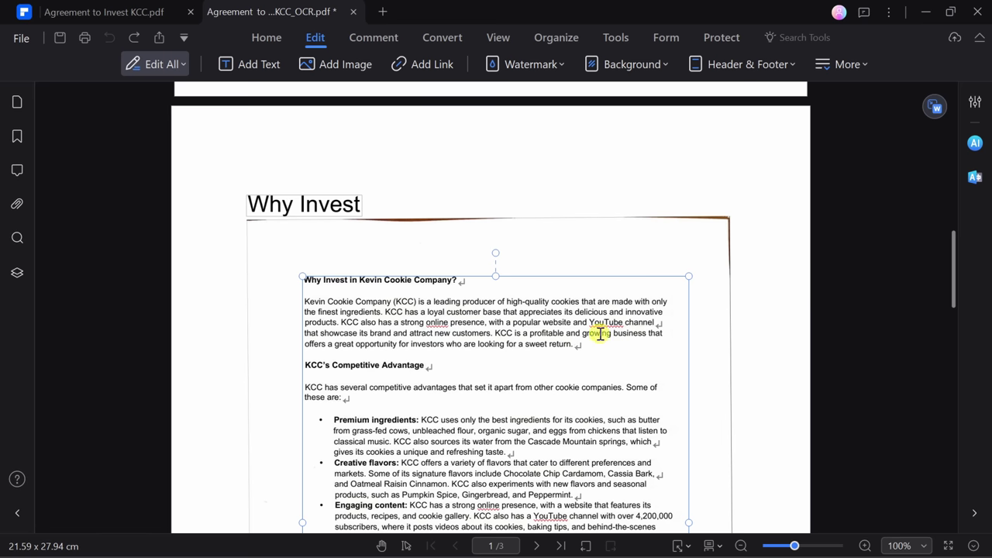
pyautogui.click(411, 214)
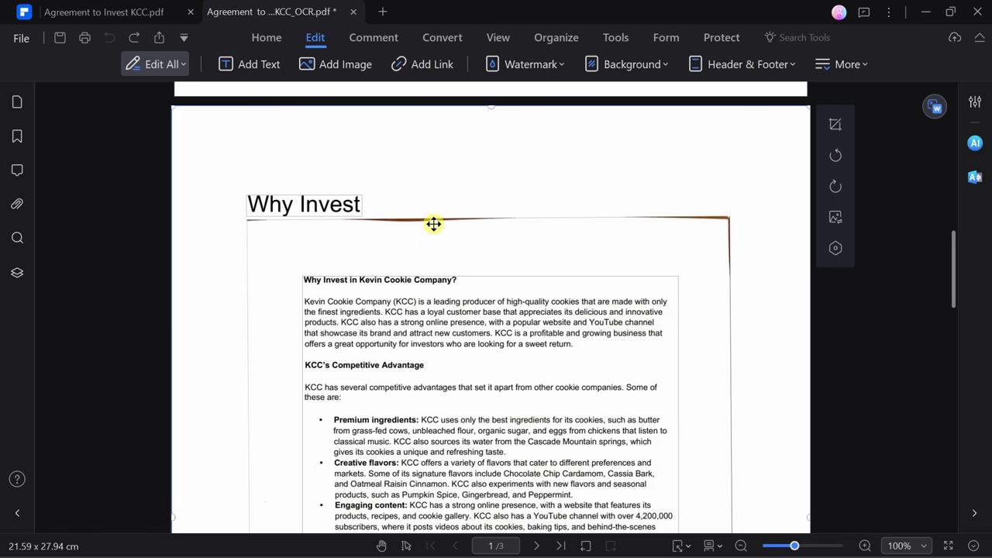
pyautogui.press('Delete')
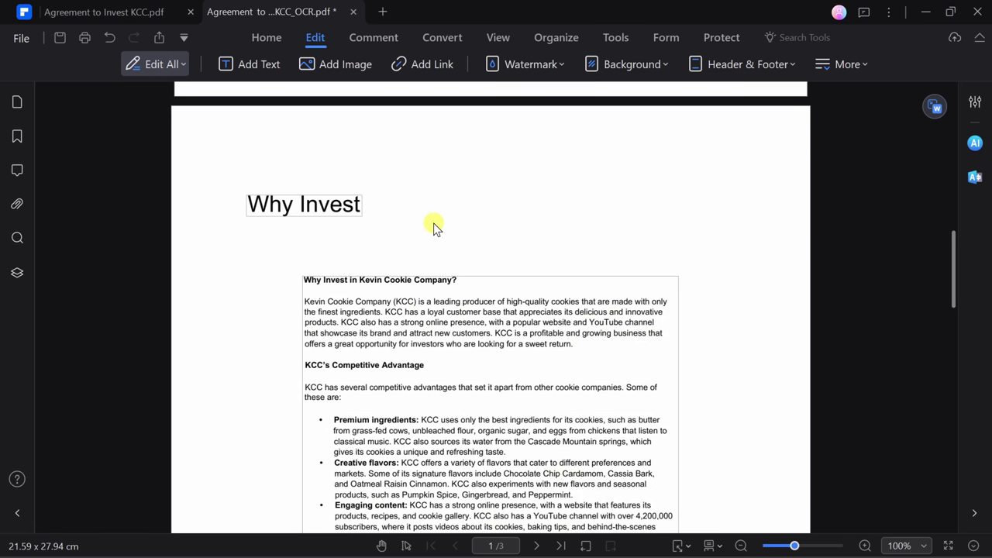
# Move the Why Invest text block up and left under its heading, then review the page.
pyautogui.click(470, 301)
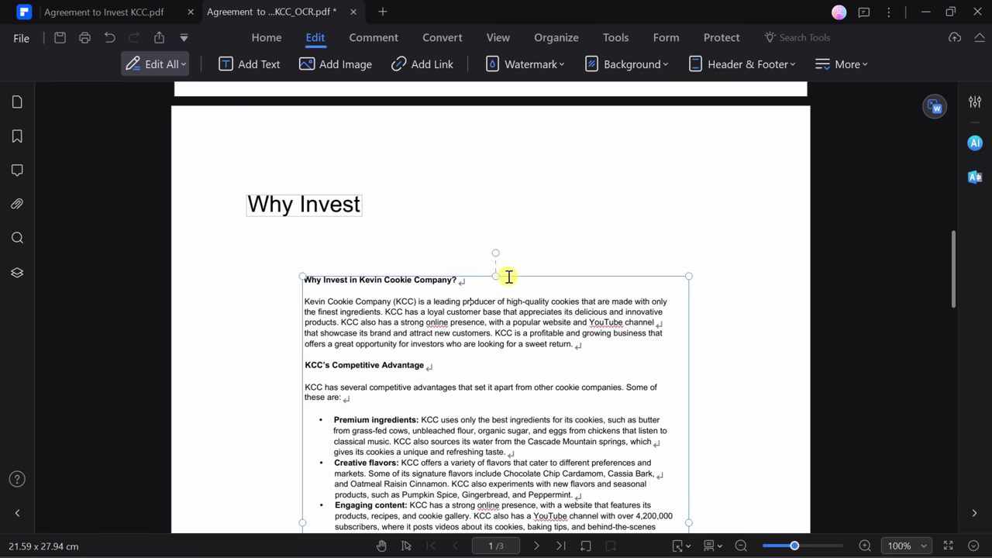
pyautogui.moveTo(512, 275); pyautogui.dragTo(457, 240)
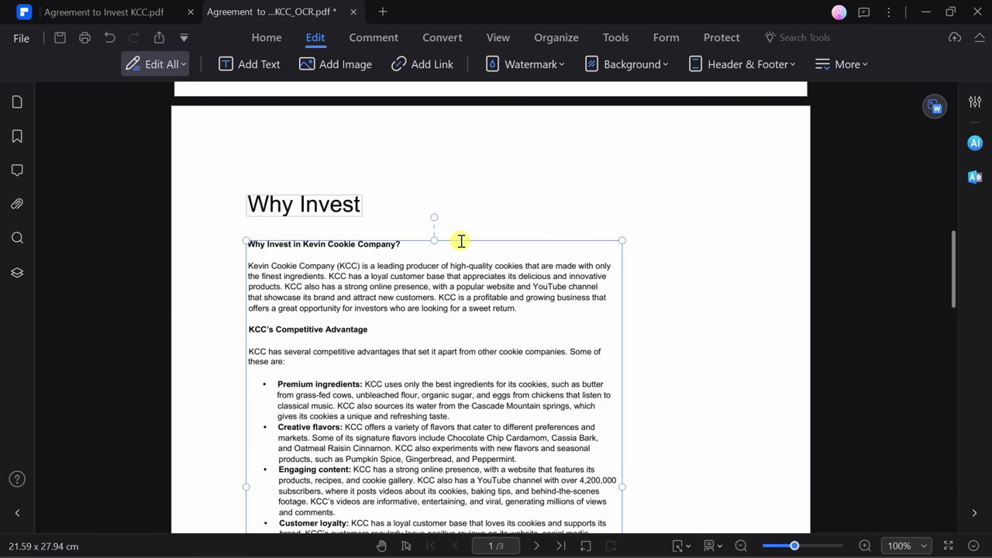
pyautogui.scroll(-3, 503, 294)
pyautogui.scroll(-2, 502, 294)
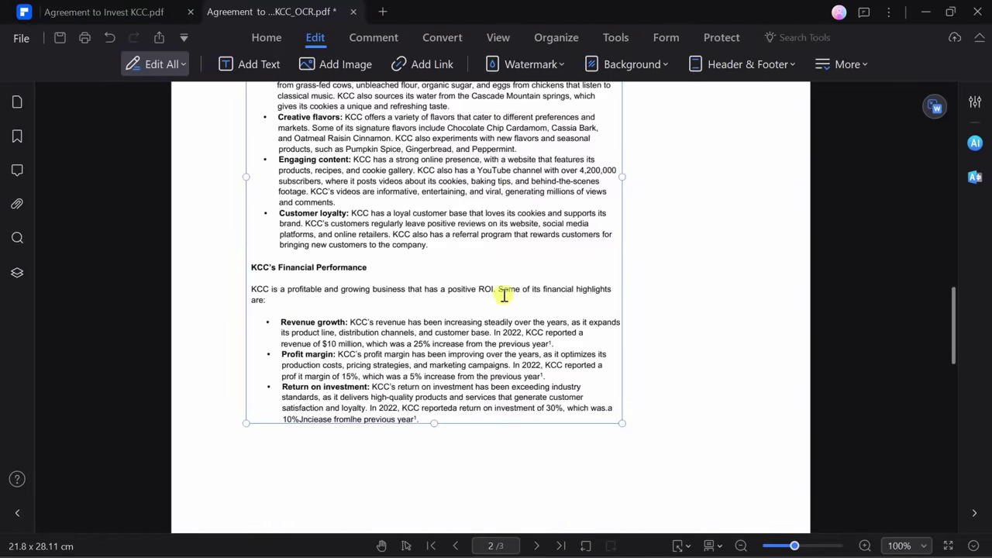
pyautogui.scroll(3, 504, 295)
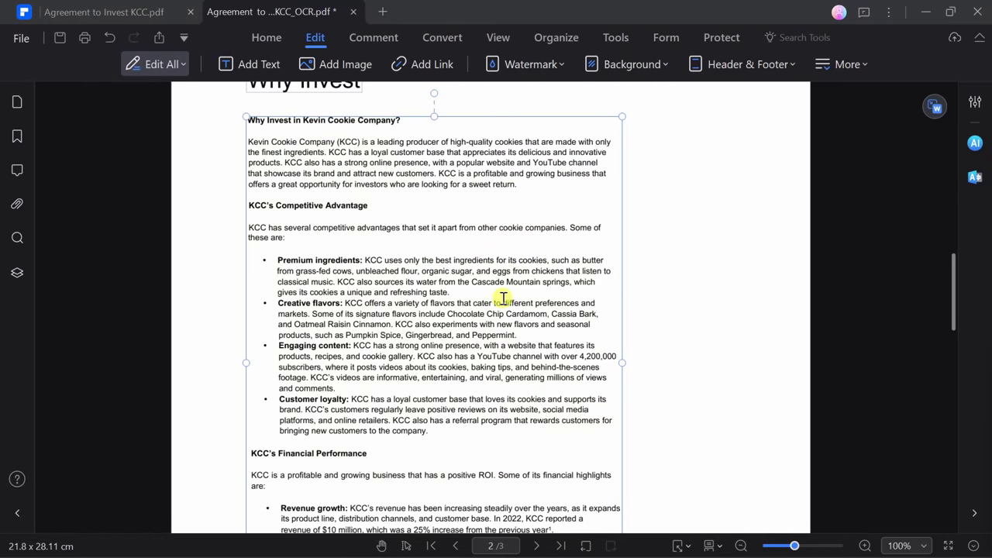
pyautogui.scroll(-1, 390, 220)
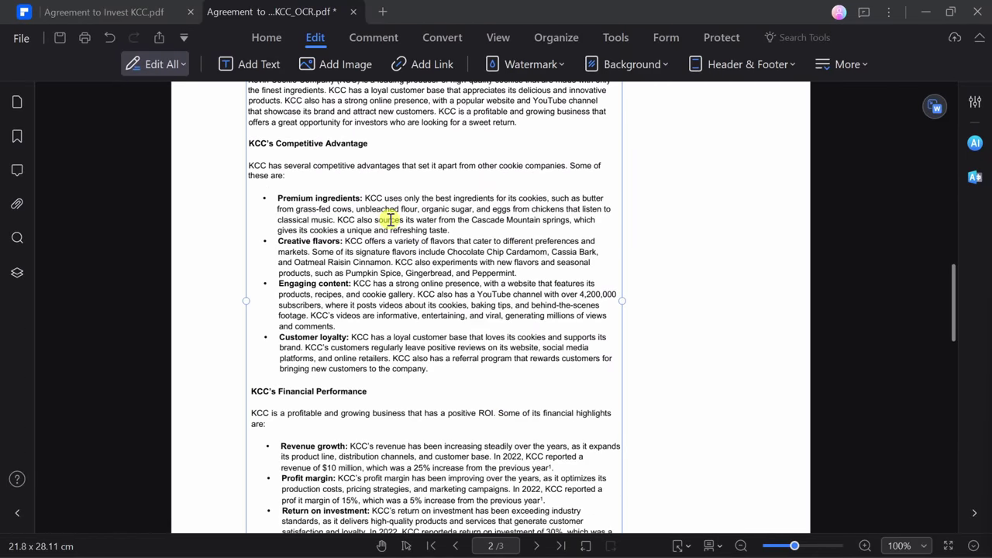
pyautogui.scroll(-1, 391, 220)
pyautogui.scroll(-2, 391, 219)
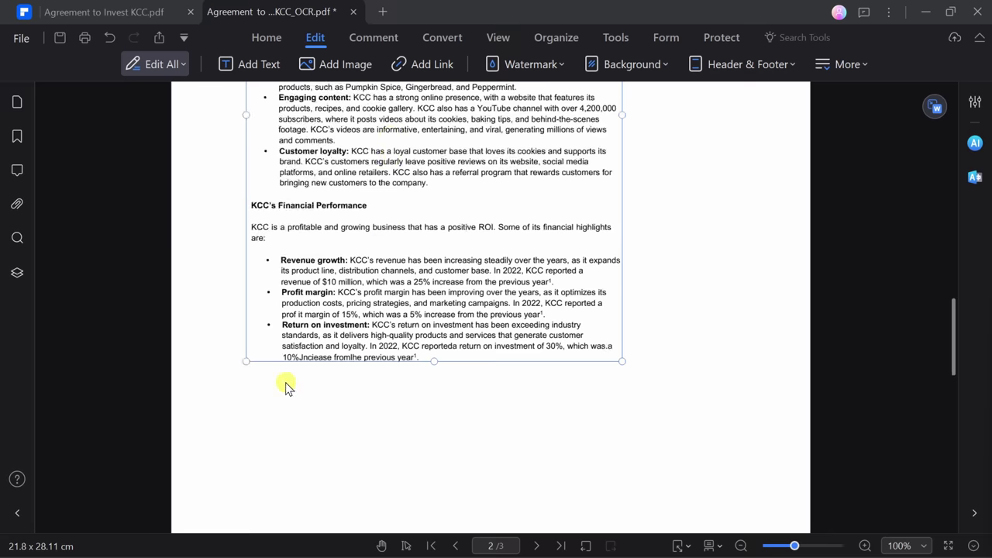
pyautogui.scroll(2, 310, 368)
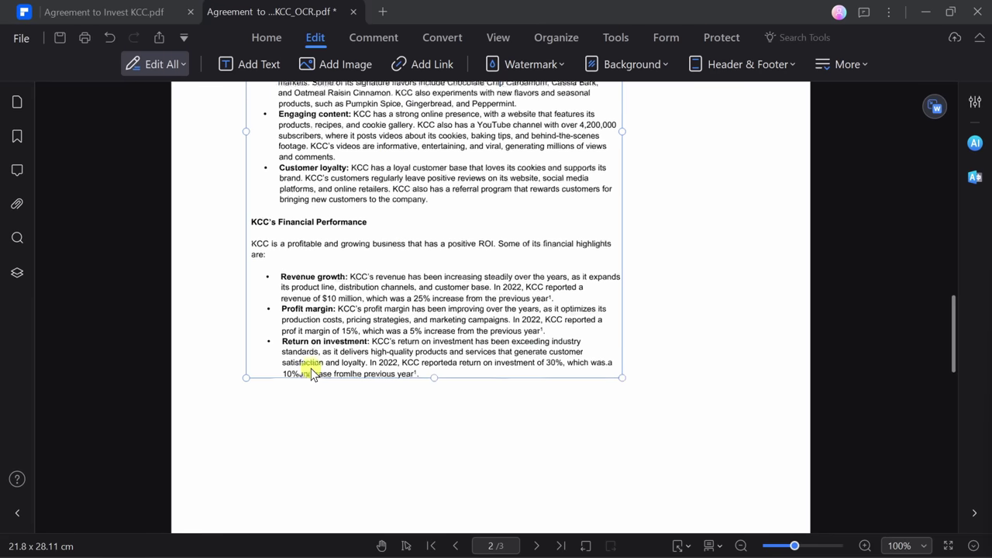
pyautogui.scroll(2, 310, 365)
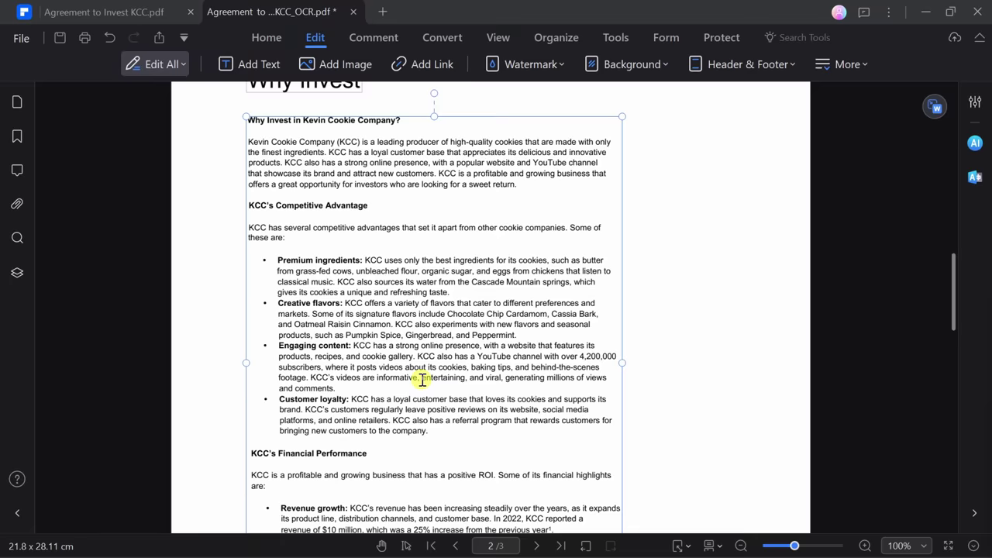
pyautogui.scroll(-2, 424, 384)
pyautogui.scroll(-1, 427, 374)
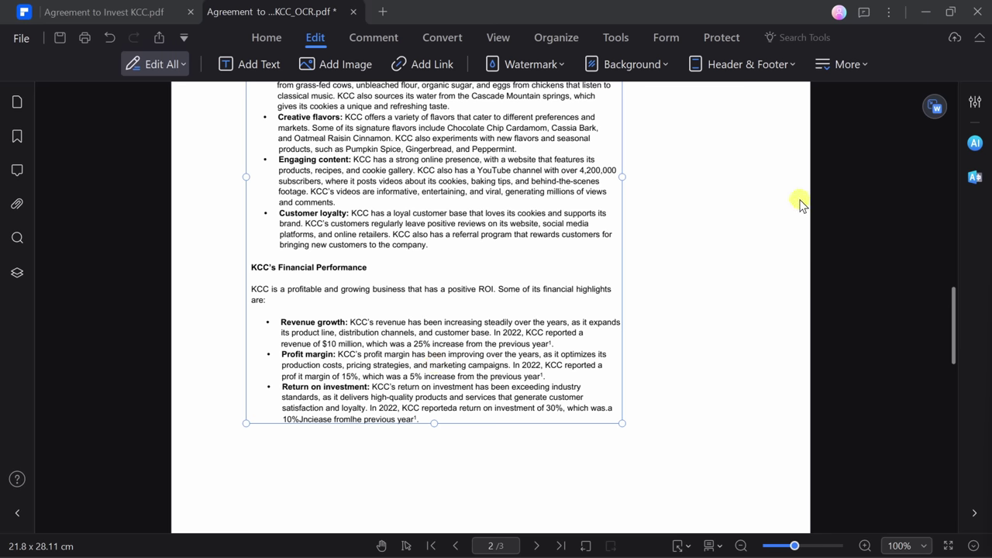
# Open the Lumi AI sidebar and enable Ask PDF so it answers from the agreement.
pyautogui.click(974, 148)
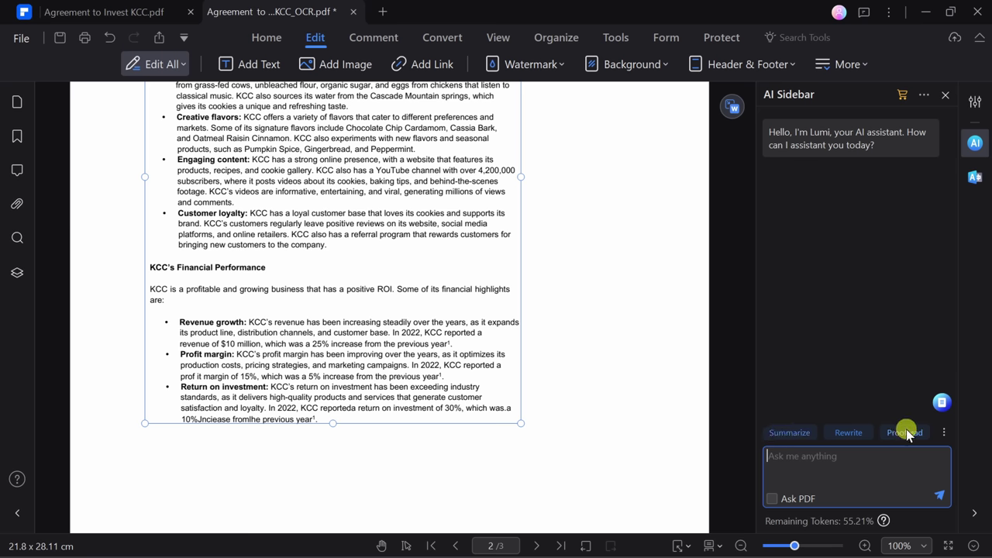
pyautogui.click(943, 432)
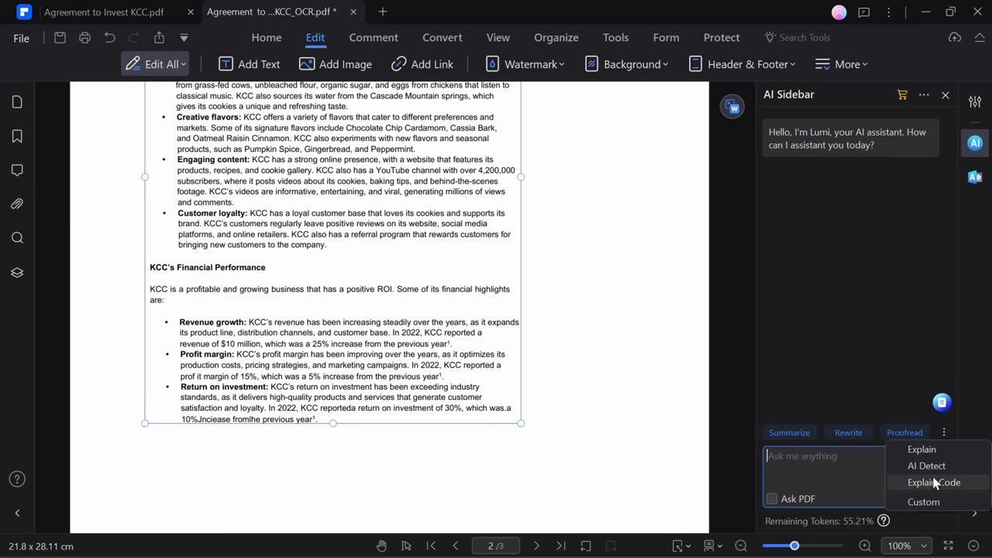
pyautogui.click(870, 382)
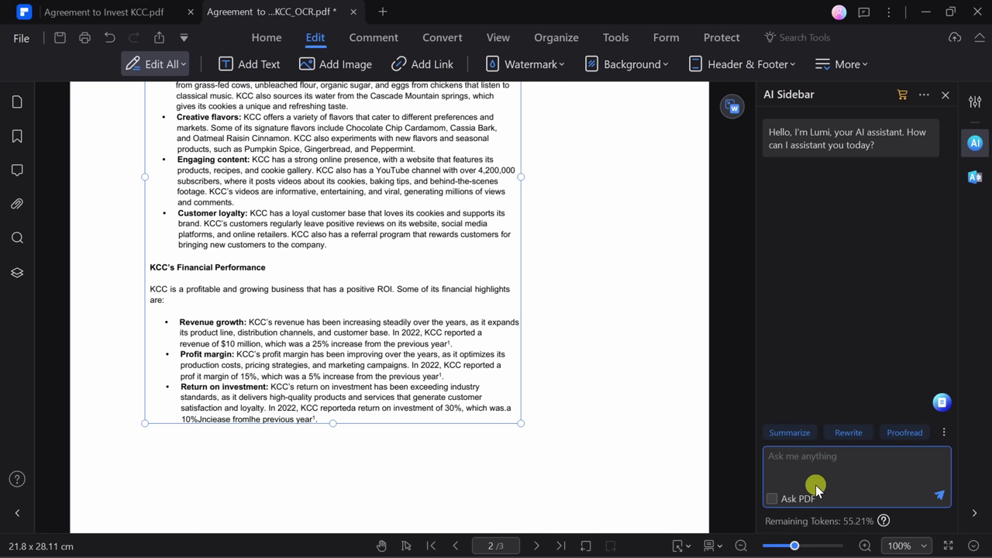
pyautogui.click(772, 499)
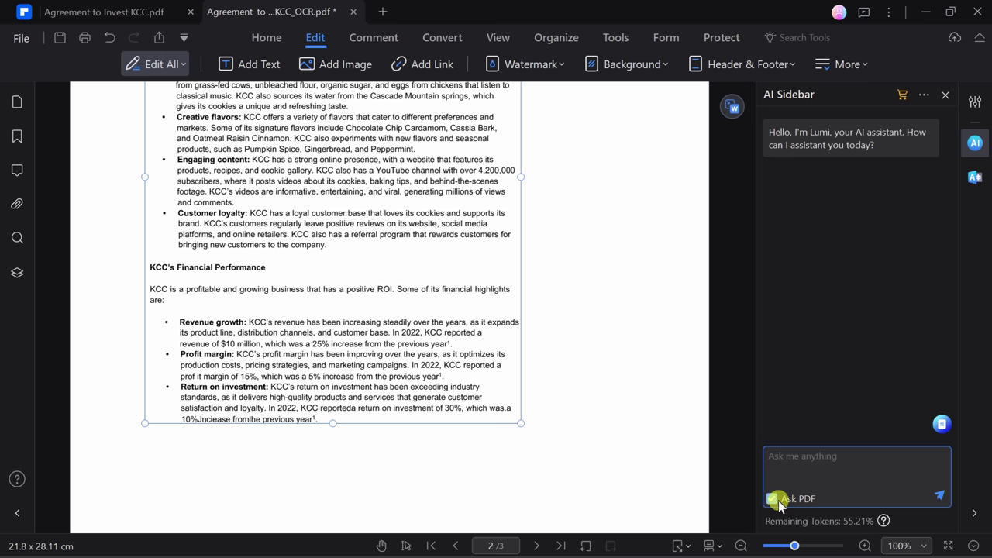
# Ask the AI for a conclusion of at most three sentences on why to invest in the company.
pyautogui.write('Can you write a conclusion that is no longer than 3 sentences about why investing in the kevin cookie company is a good idea')
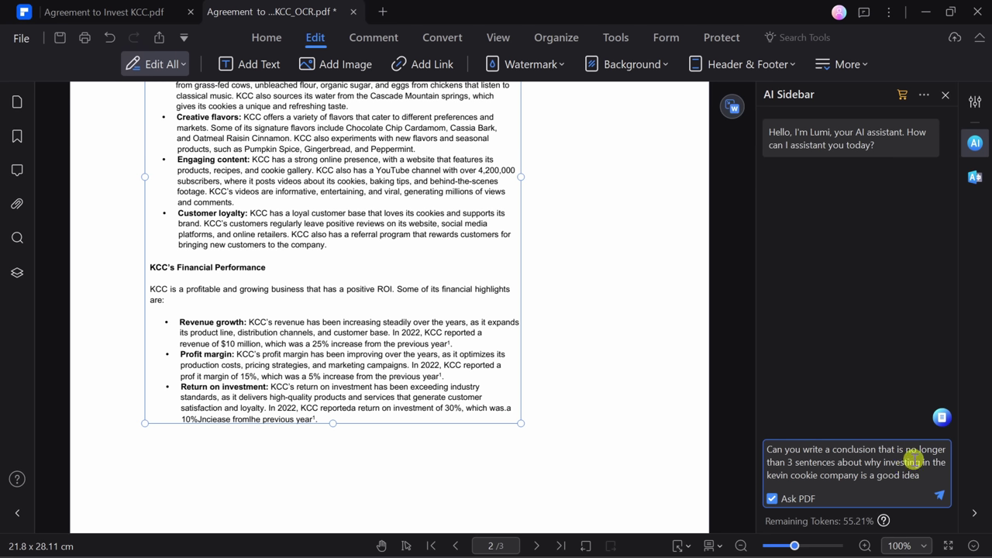
pyautogui.click(939, 497)
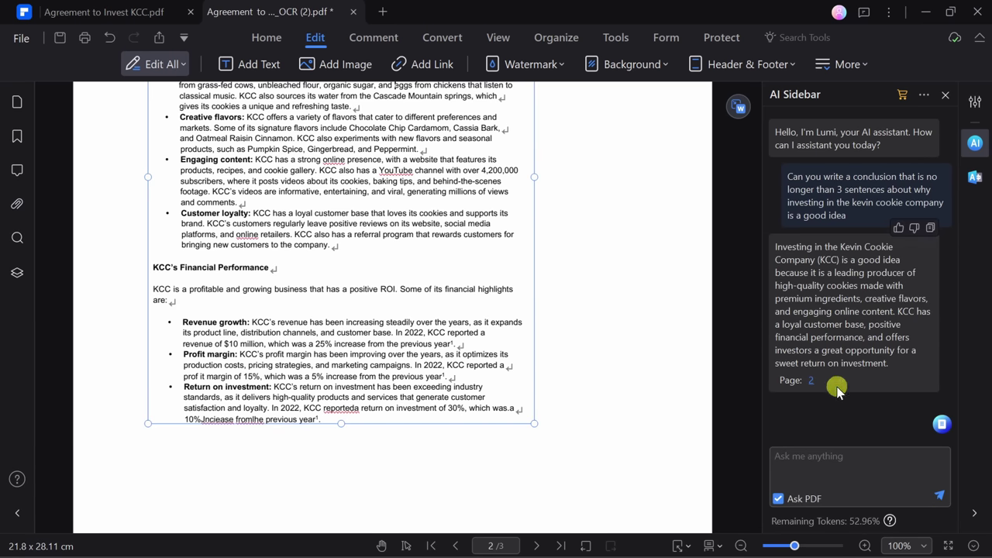
pyautogui.moveTo(832, 331)
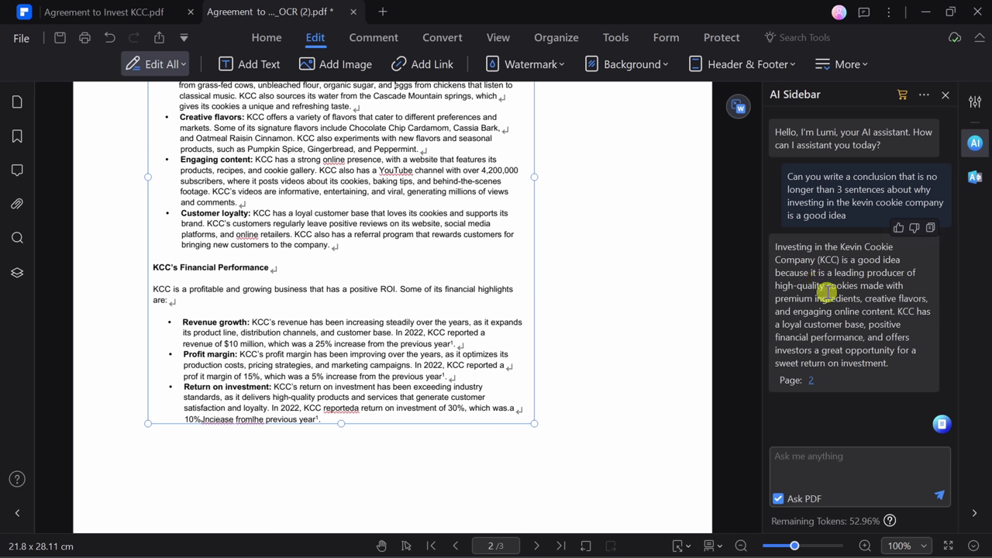
pyautogui.moveTo(853, 311)
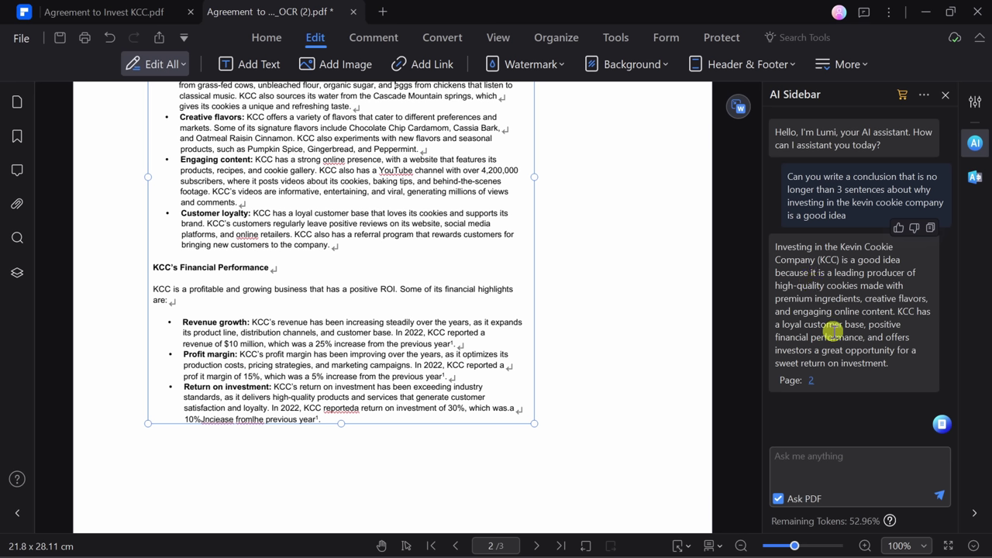
# Copy the AI's conclusion reply into a new text box at the bottom of page 2.
pyautogui.moveTo(893, 364); pyautogui.dragTo(773, 250)
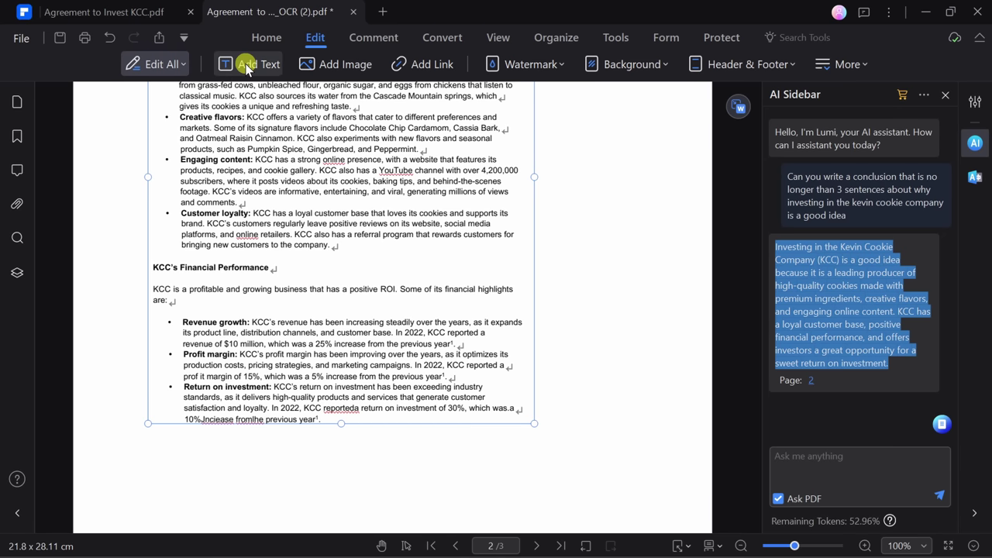
pyautogui.click(247, 68)
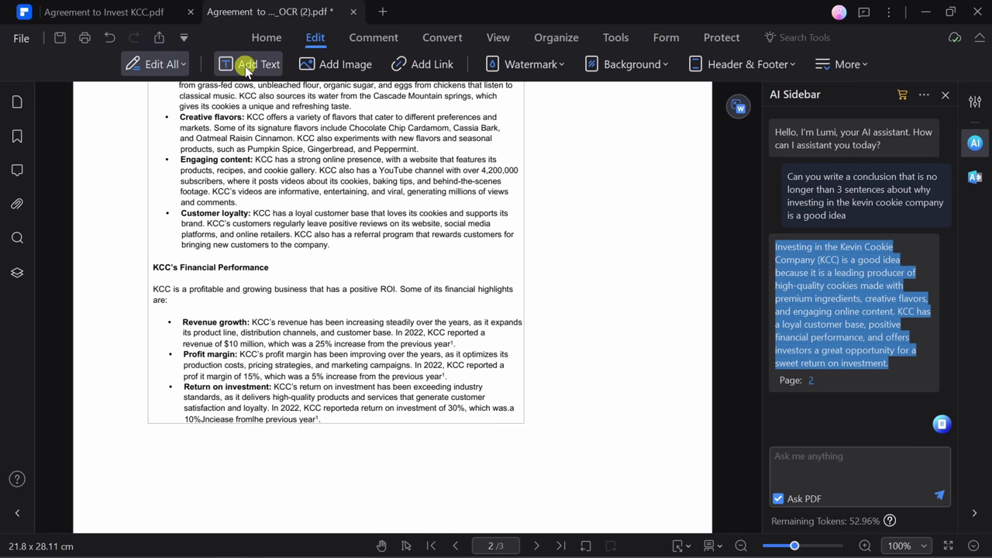
pyautogui.click(152, 450)
pyautogui.scroll(-1, 229, 390)
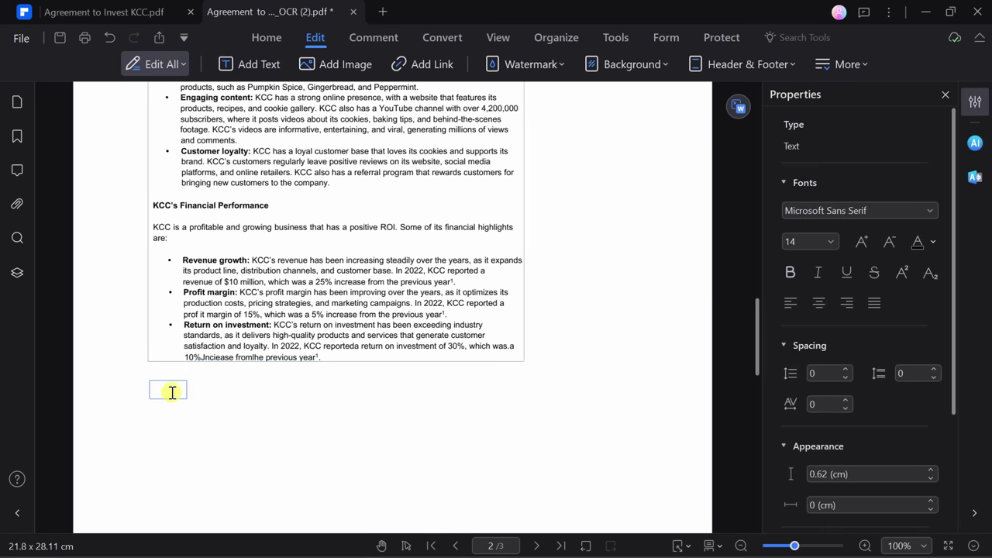
pyautogui.write('Investing in the Kevin Cookie Company (KCC) is a good idea because it is a leading producer of high-quality cookies made with premium ingredients, creative flavors, and engaging online content. KCC has a loyal customer base, positive financial performance, and offers investors a great opportunity for a sweet return on investment.')
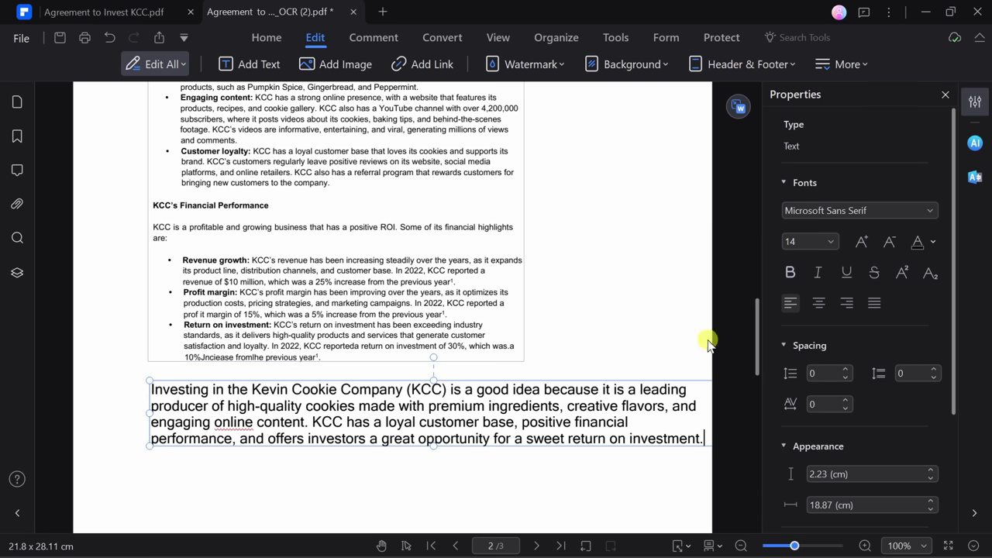
pyautogui.click(875, 211)
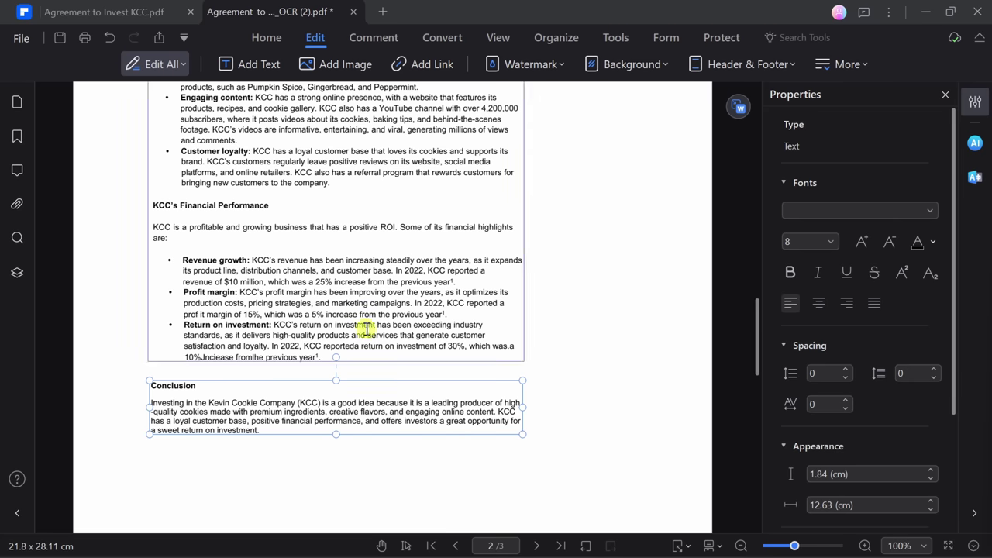
pyautogui.scroll(-1, 406, 325)
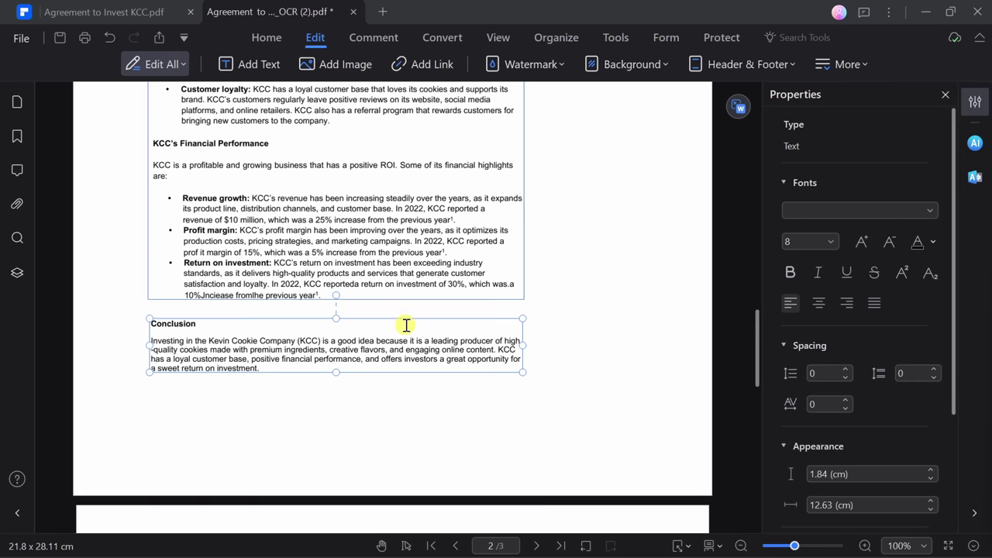
pyautogui.scroll(-1, 405, 326)
pyautogui.scroll(-1, 406, 325)
pyautogui.scroll(-1, 406, 325)
pyautogui.scroll(-2, 406, 327)
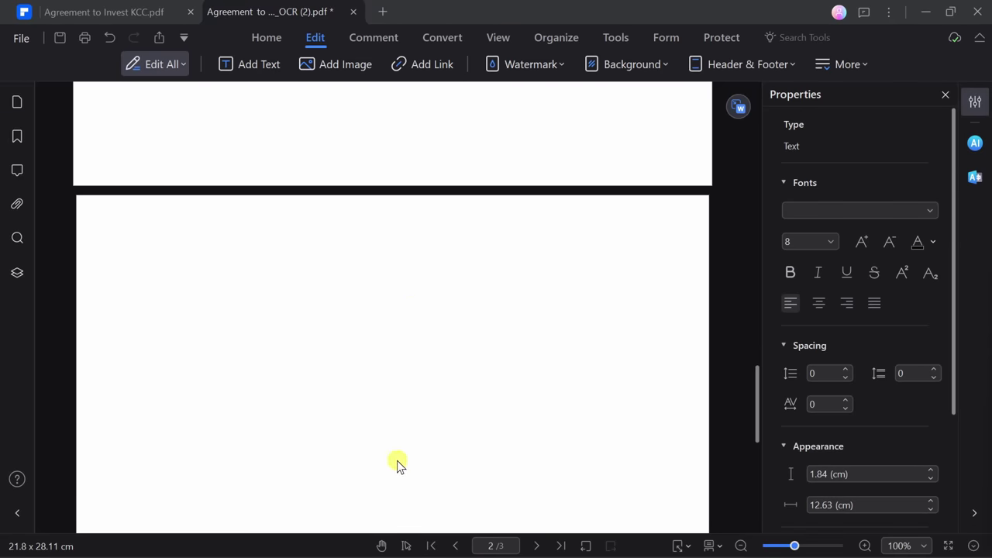
pyautogui.scroll(1, 397, 460)
pyautogui.scroll(4, 397, 461)
pyautogui.scroll(4, 397, 460)
pyautogui.scroll(2, 399, 460)
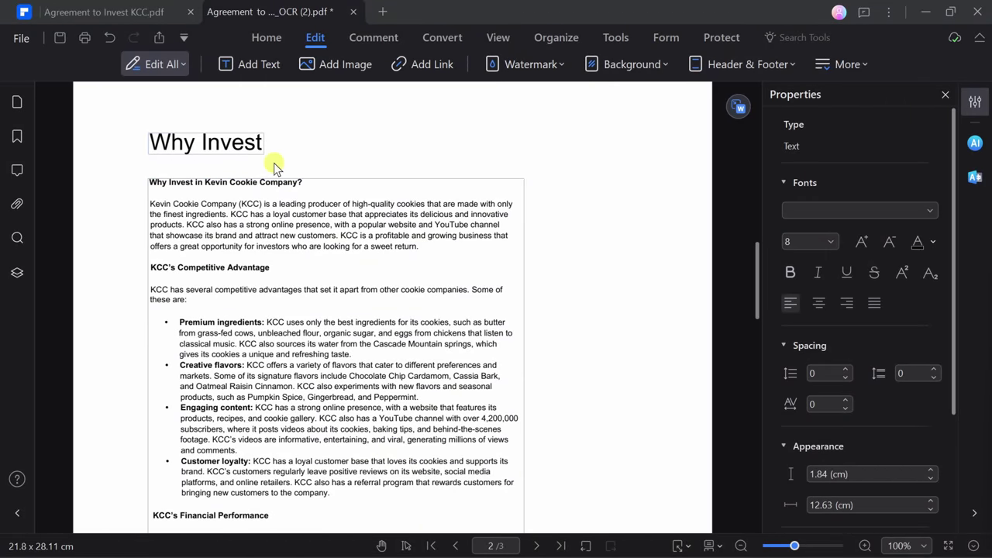
pyautogui.scroll(5, 432, 283)
pyautogui.scroll(3, 463, 288)
pyautogui.scroll(3, 434, 290)
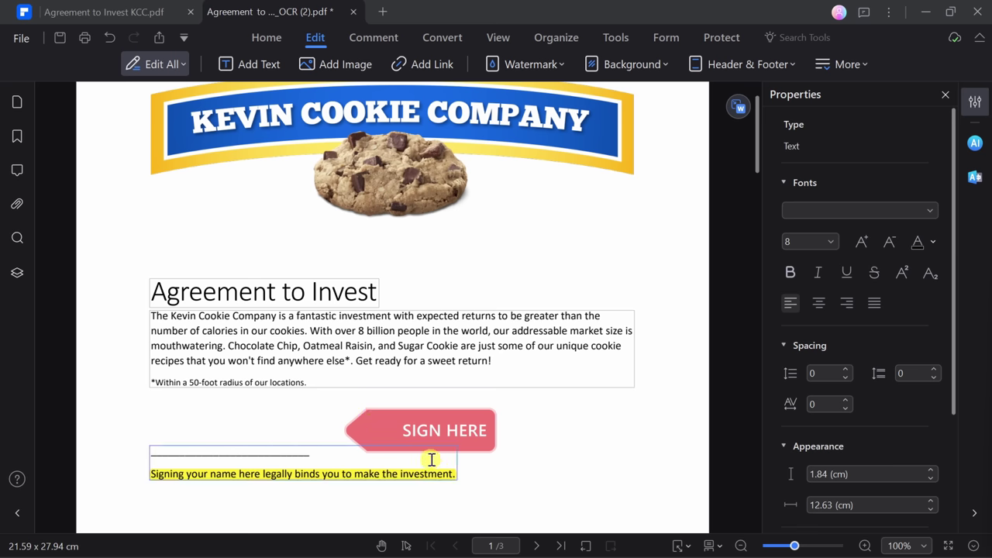
# Delete the blank page 3 and move the Why Invest page ahead of page 1.
pyautogui.click(550, 43)
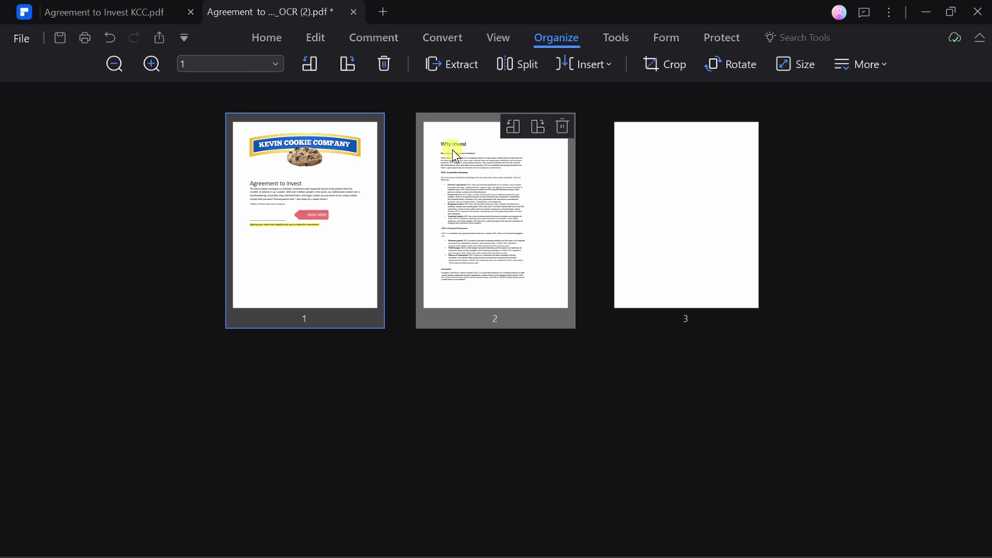
pyautogui.click(704, 192)
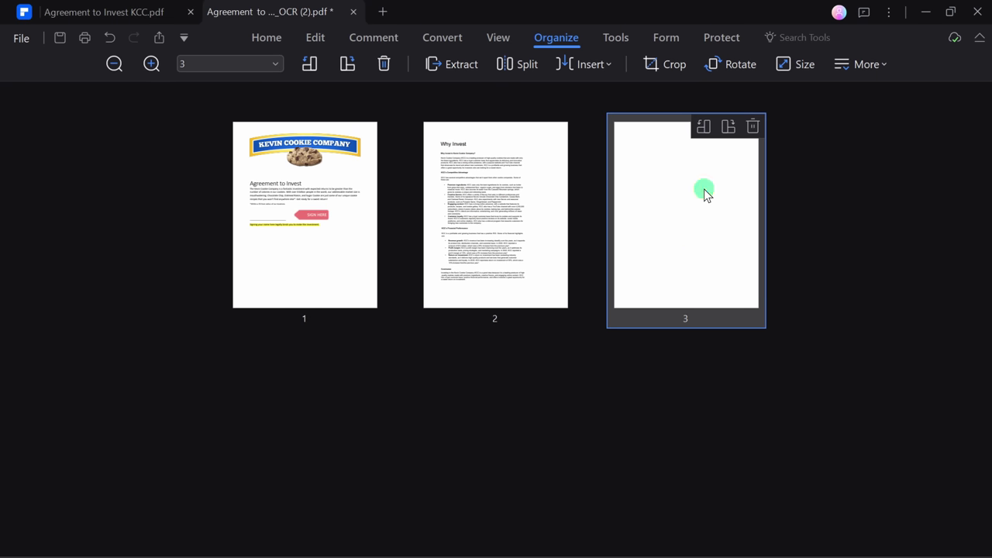
pyautogui.click(752, 127)
pyautogui.click(574, 308)
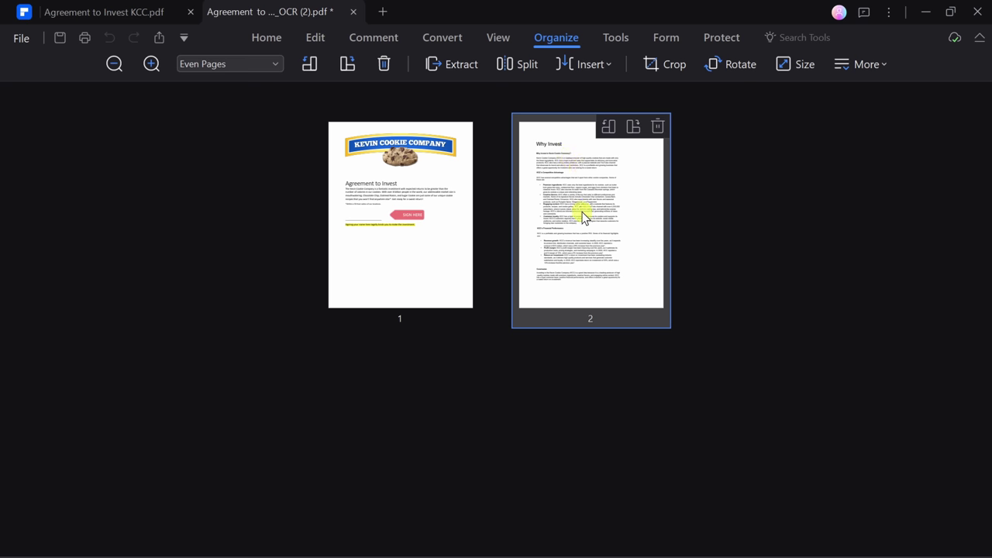
pyautogui.moveTo(582, 215); pyautogui.dragTo(336, 212)
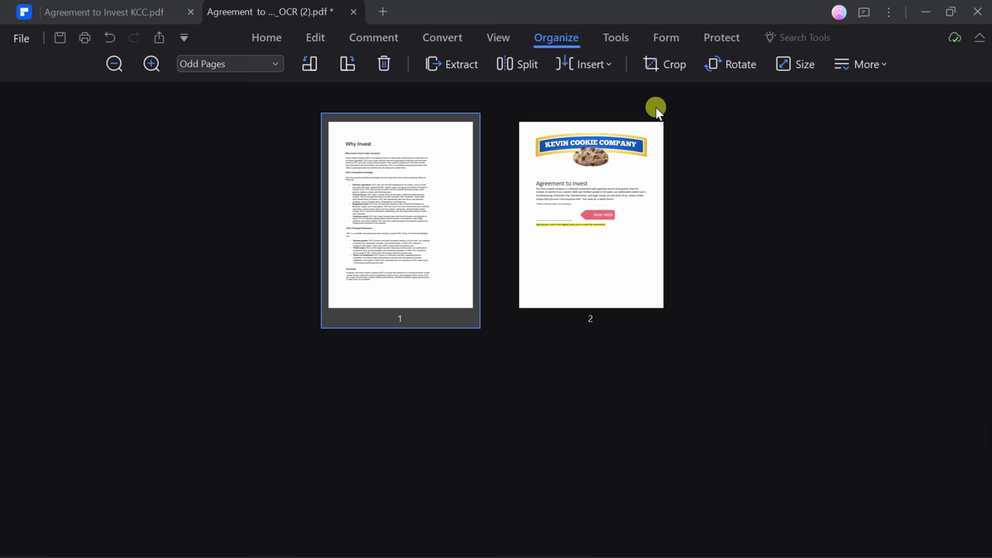
pyautogui.click(447, 38)
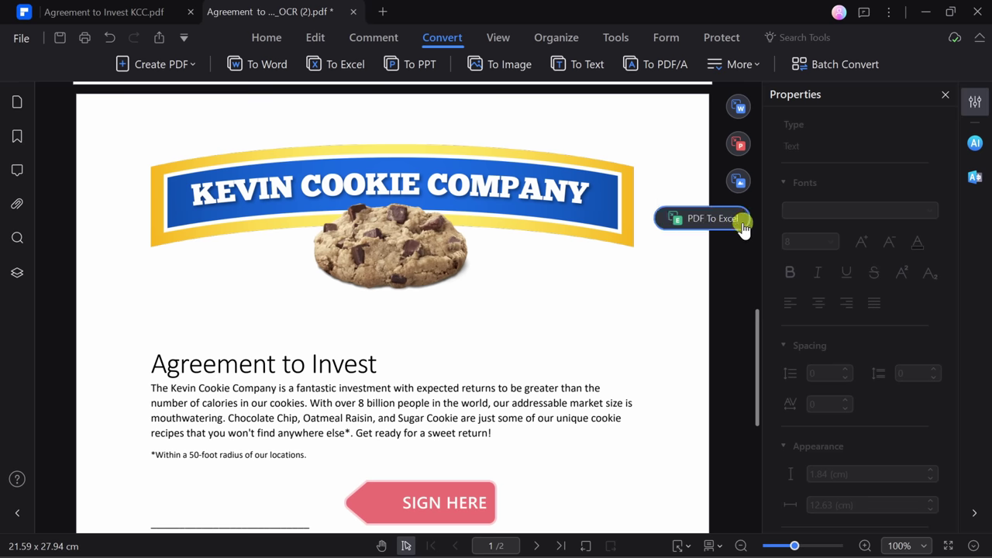
# Save the PDF and convert it to a Word .docx file in the source folder.
pyautogui.click(740, 107)
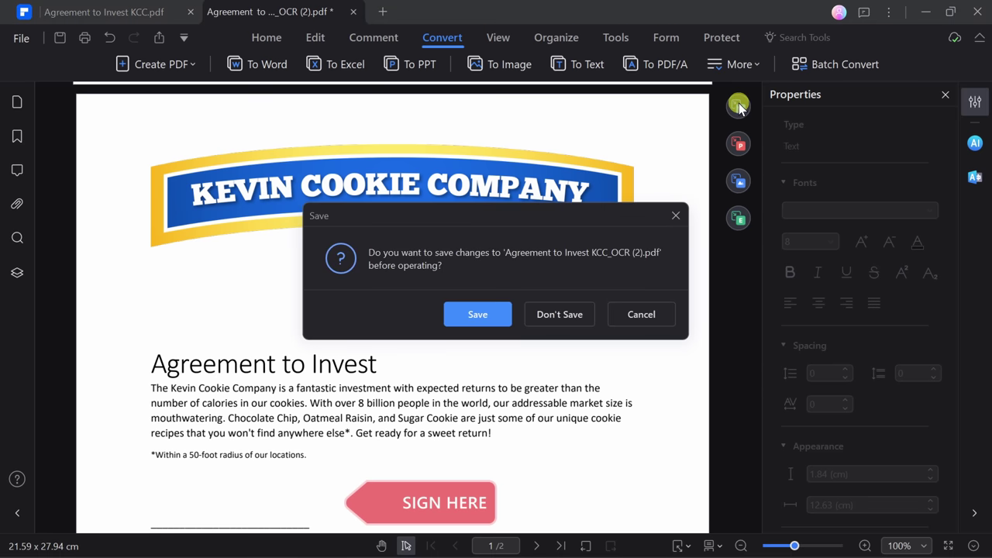
pyautogui.click(480, 314)
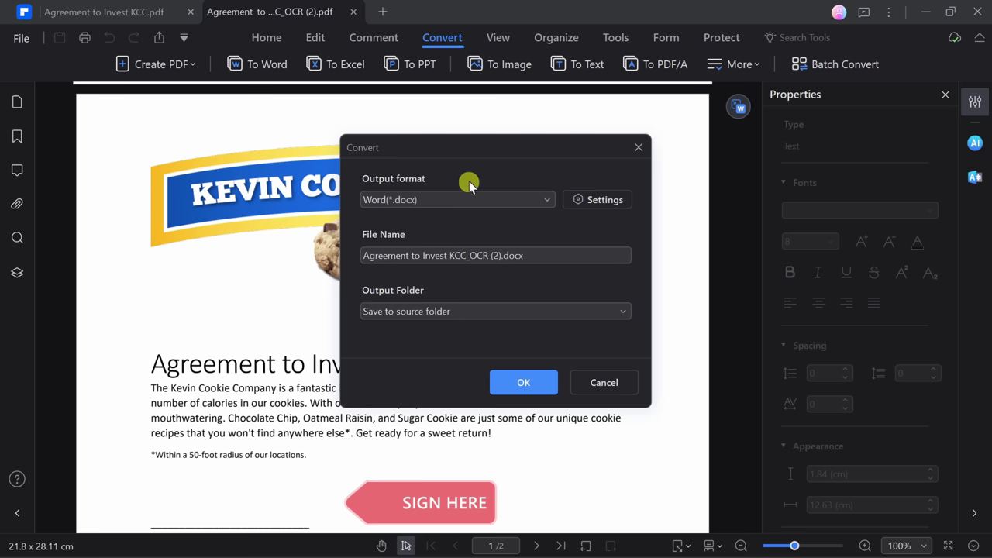
pyautogui.click(525, 383)
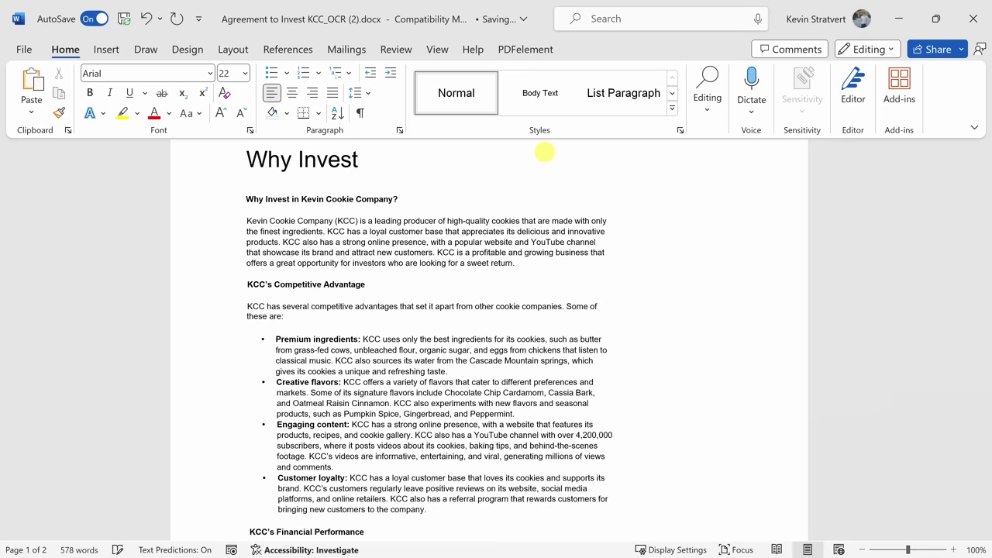
# Scroll through the converted Word document to check the Why Invest and Conclusion text.
pyautogui.scroll(-1, 545, 152)
pyautogui.scroll(-3, 545, 152)
pyautogui.scroll(-2, 546, 152)
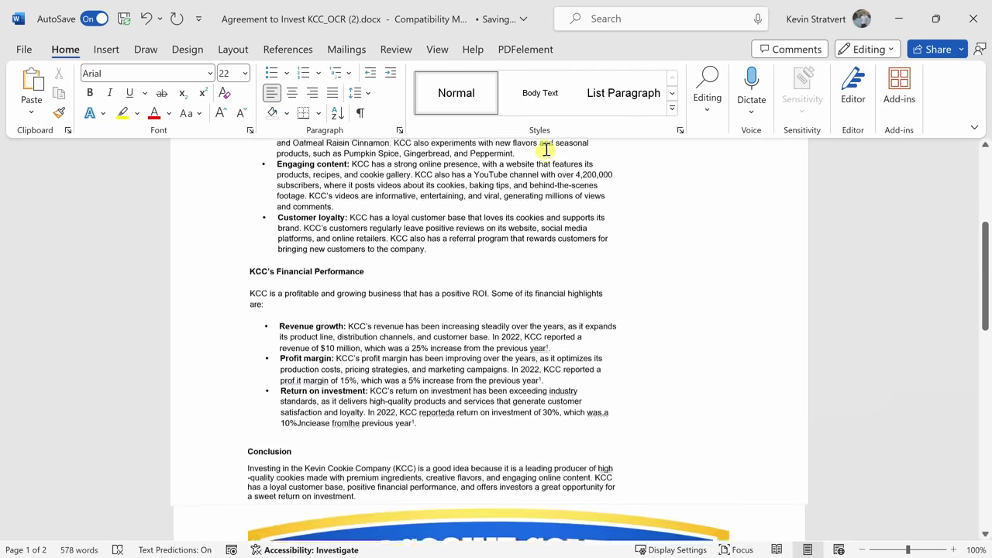
pyautogui.scroll(-2, 548, 153)
pyautogui.scroll(1, 597, 228)
pyautogui.scroll(5, 598, 227)
pyautogui.scroll(3, 598, 228)
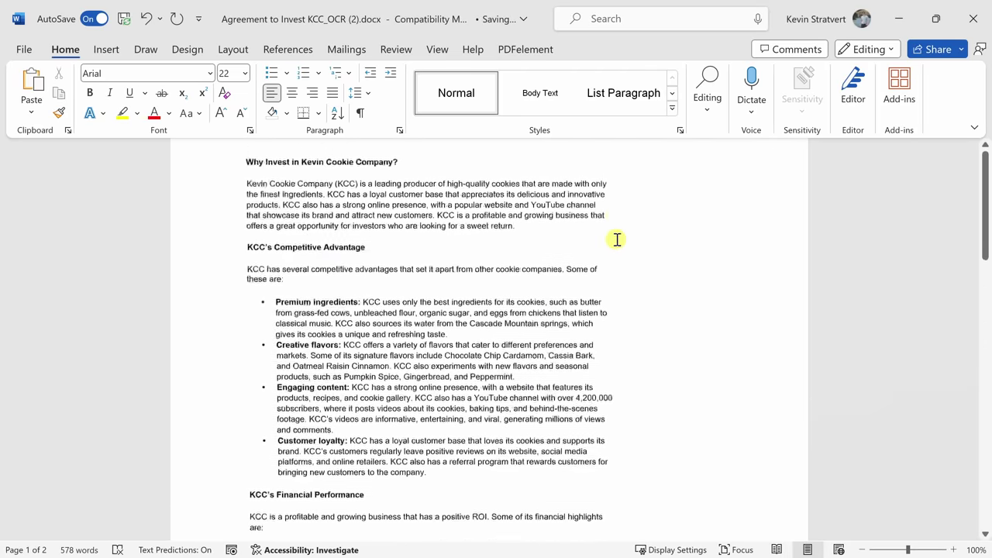
pyautogui.scroll(1, 612, 233)
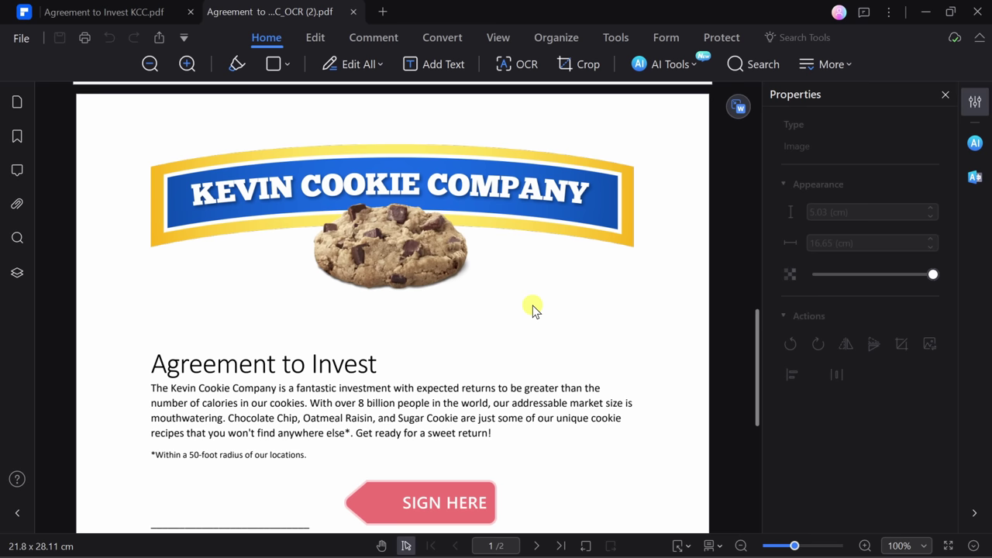
# Review the PDF pages and start a Request eSign from the Protect tab.
pyautogui.scroll(-3, 533, 310)
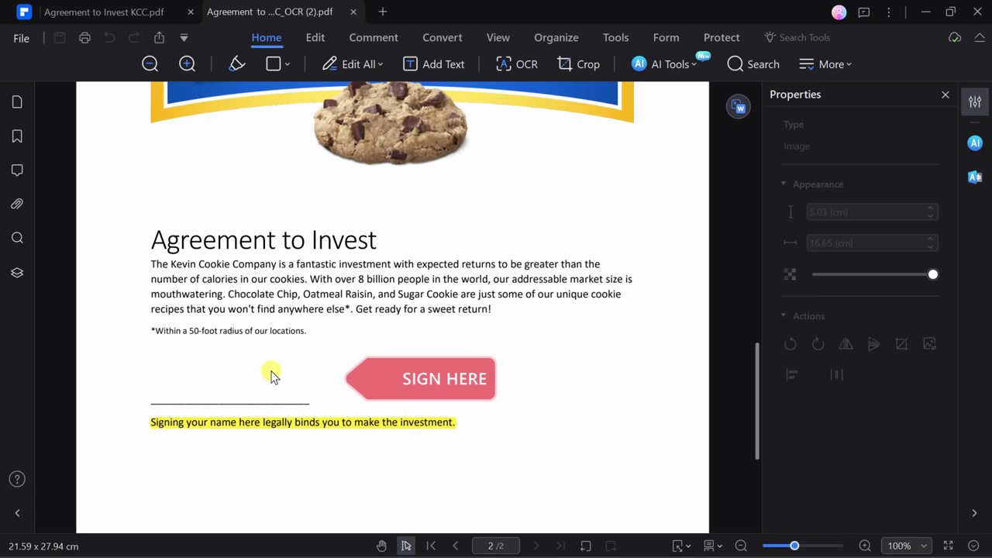
pyautogui.scroll(4, 271, 375)
pyautogui.scroll(-1, 468, 380)
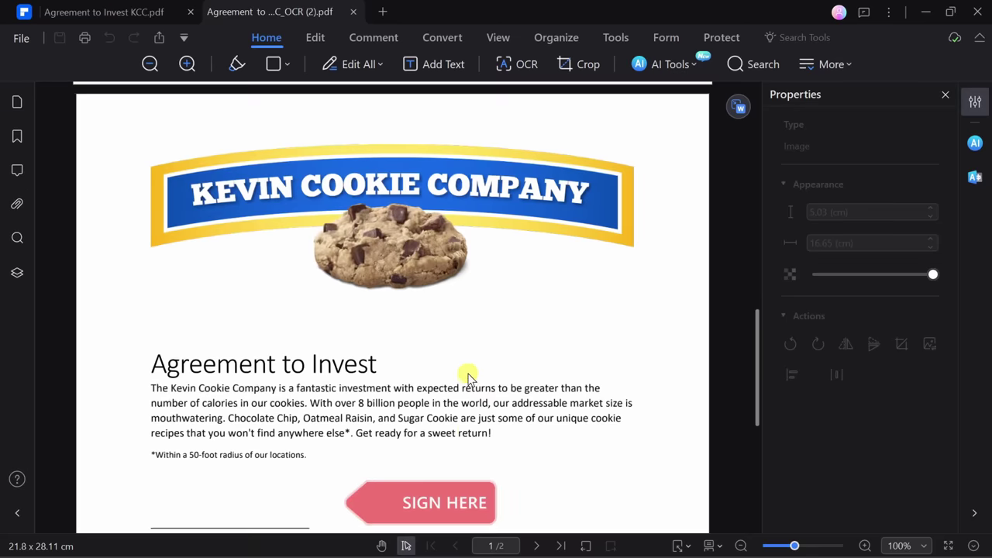
pyautogui.scroll(-1, 468, 378)
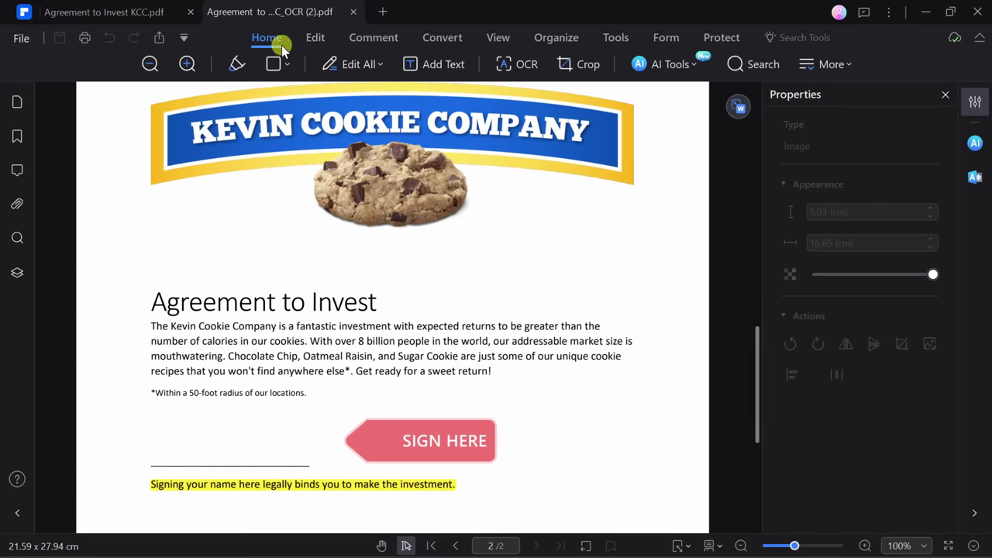
pyautogui.click(720, 40)
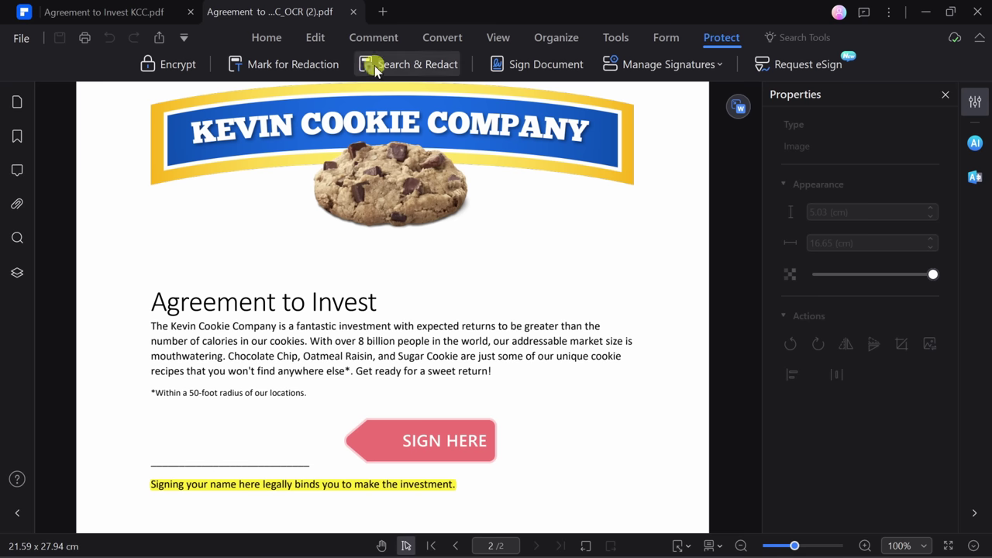
pyautogui.click(796, 70)
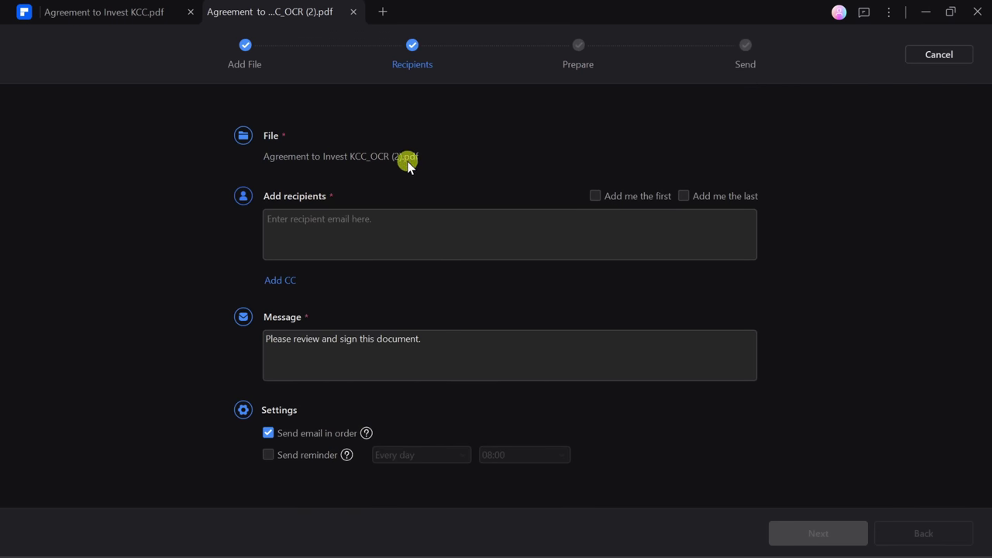
pyautogui.click(324, 225)
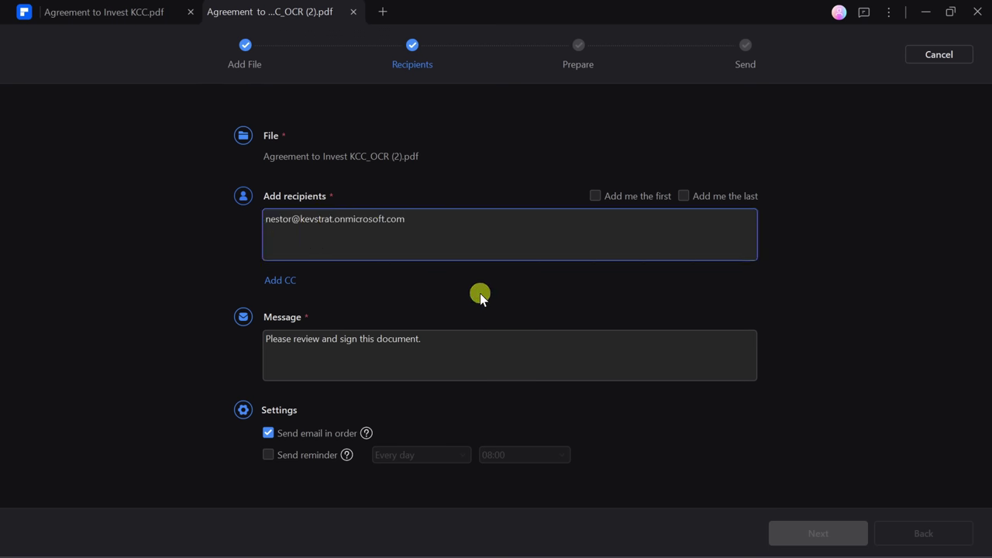
pyautogui.click(405, 345)
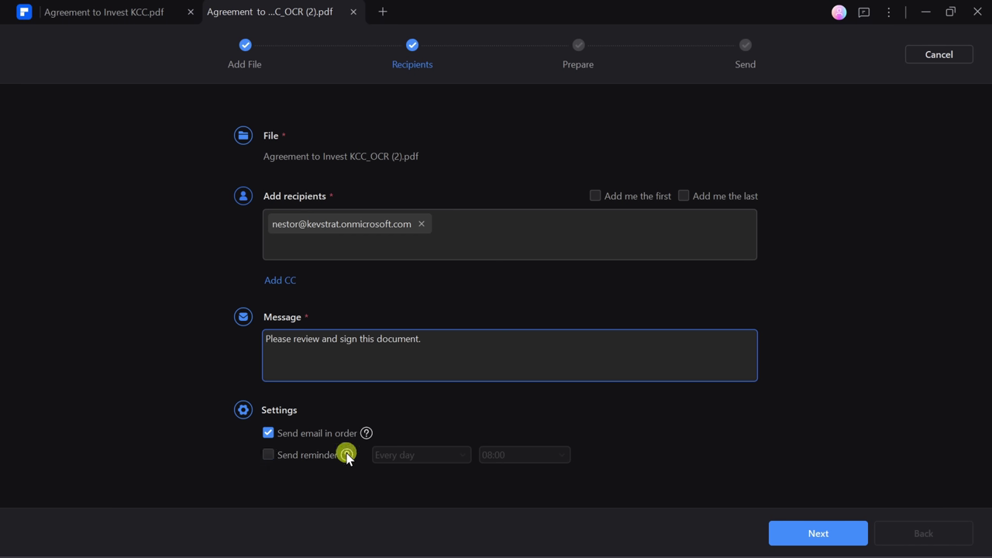
pyautogui.click(838, 535)
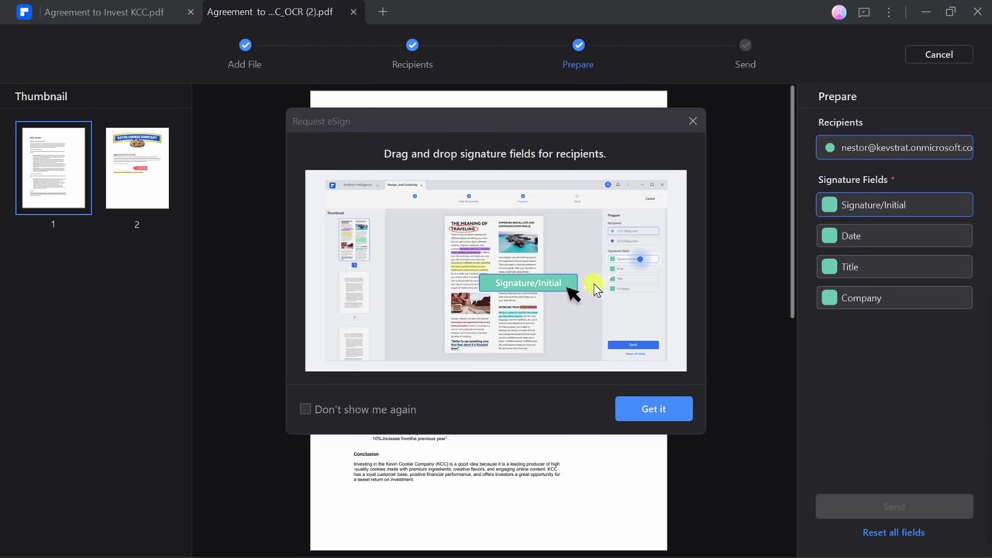
# Drop a Signature/Initial field onto page 2's signing line, then send the agreement.
pyautogui.click(673, 405)
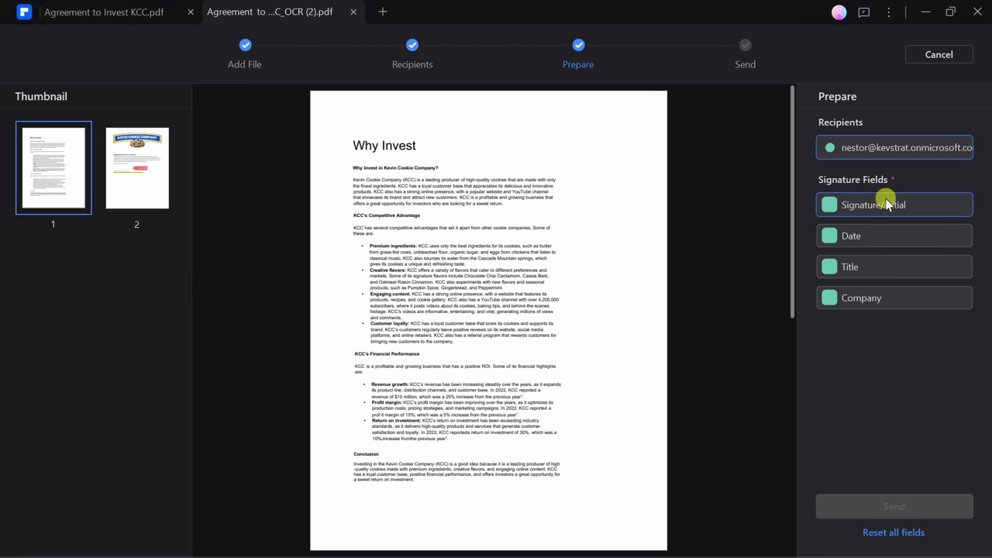
pyautogui.moveTo(888, 203); pyautogui.dragTo(489, 358)
pyautogui.scroll(-8, 481, 350)
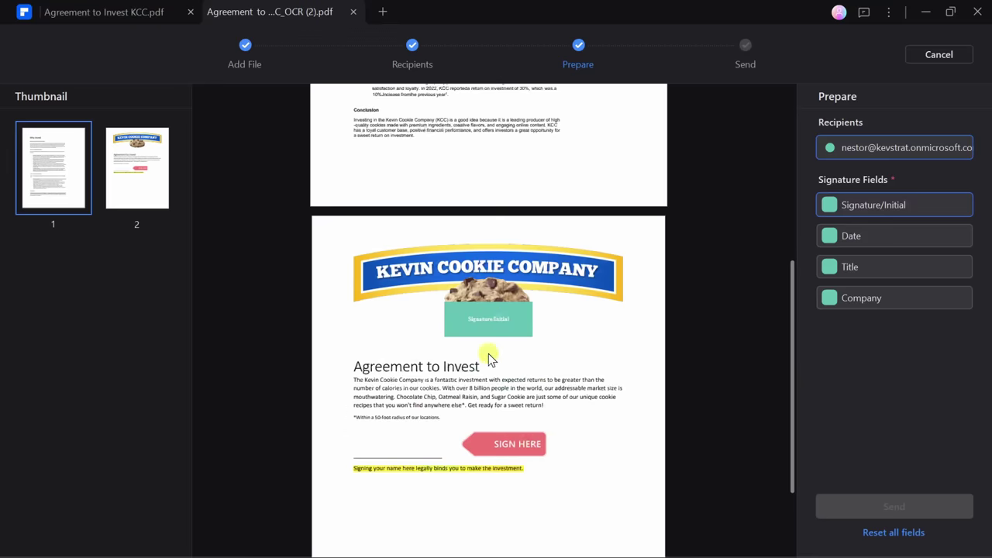
pyautogui.scroll(-3, 488, 358)
pyautogui.moveTo(489, 198); pyautogui.dragTo(400, 318)
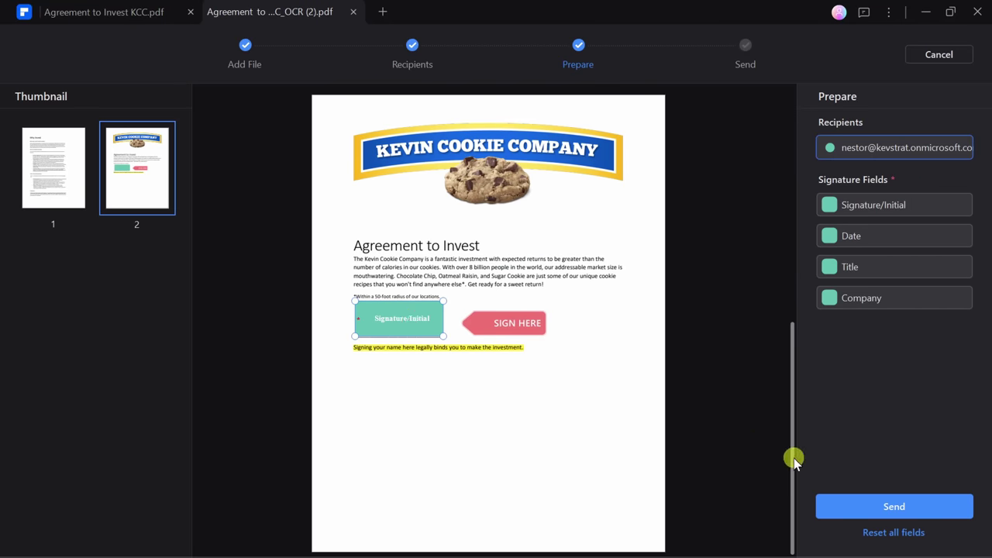
pyautogui.click(894, 508)
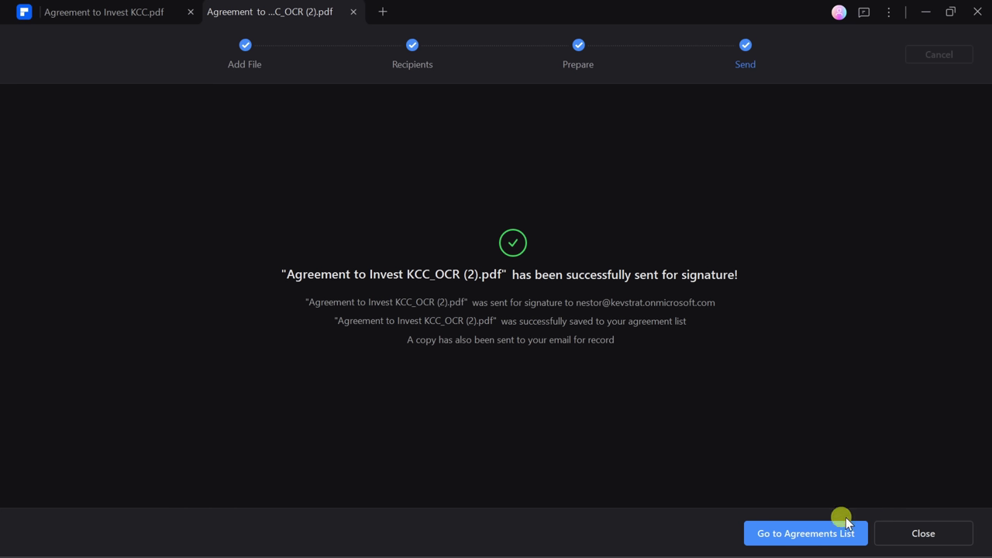
# Open 'Agreement to Invest KCC_OCR (2).pdf' from the agreements list to see its activity.
pyautogui.click(816, 533)
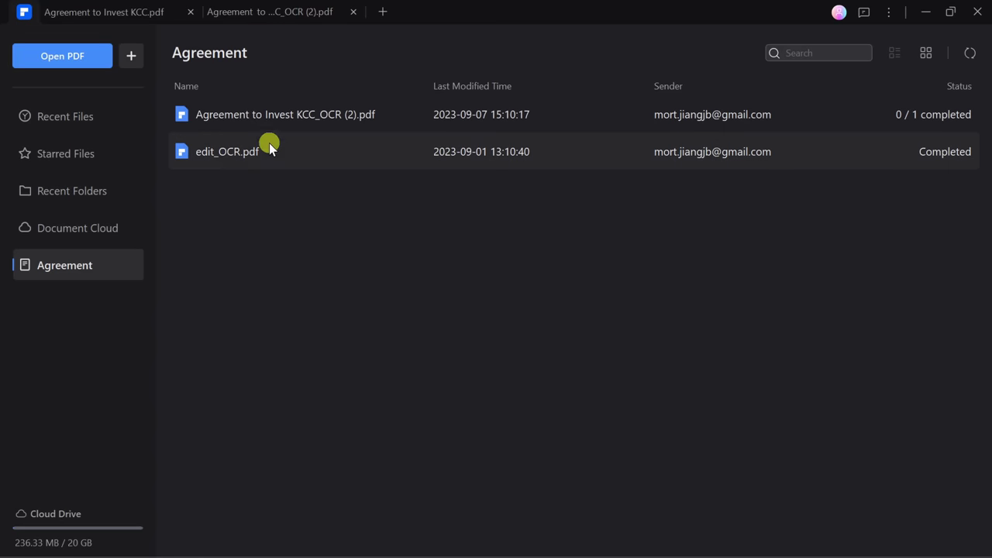
pyautogui.click(342, 121)
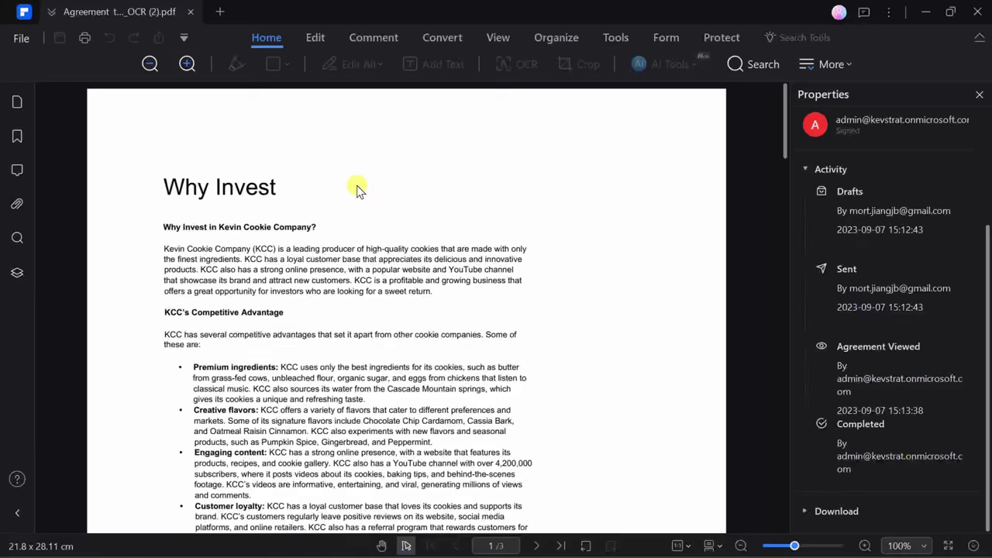
pyautogui.scroll(-1, 358, 186)
pyautogui.scroll(-5, 359, 187)
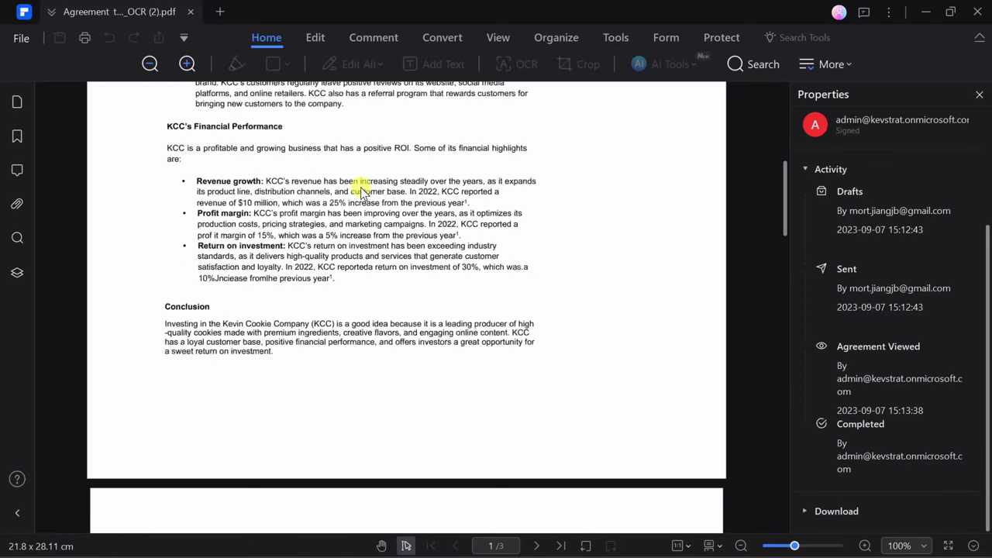
pyautogui.scroll(-1, 361, 187)
pyautogui.scroll(-3, 361, 190)
pyautogui.scroll(-3, 360, 186)
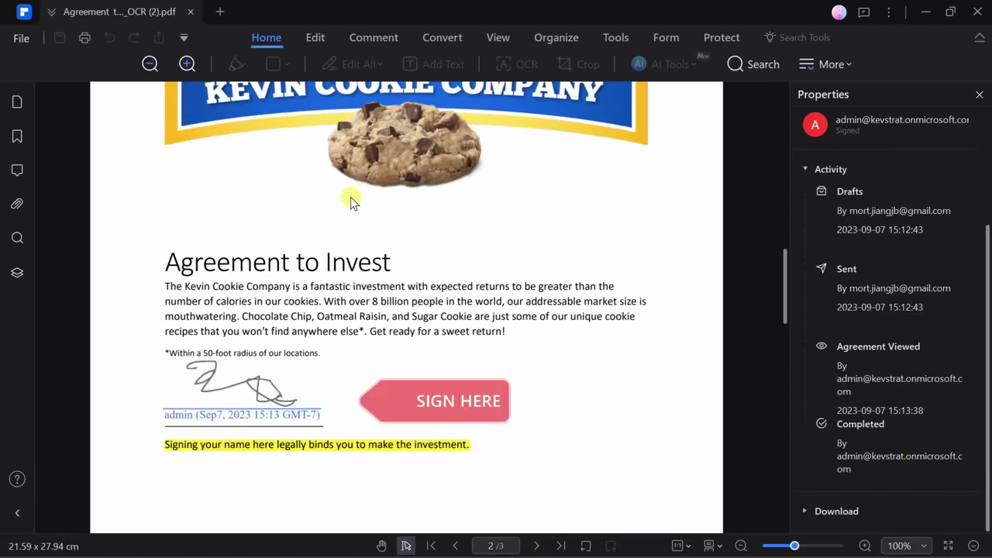